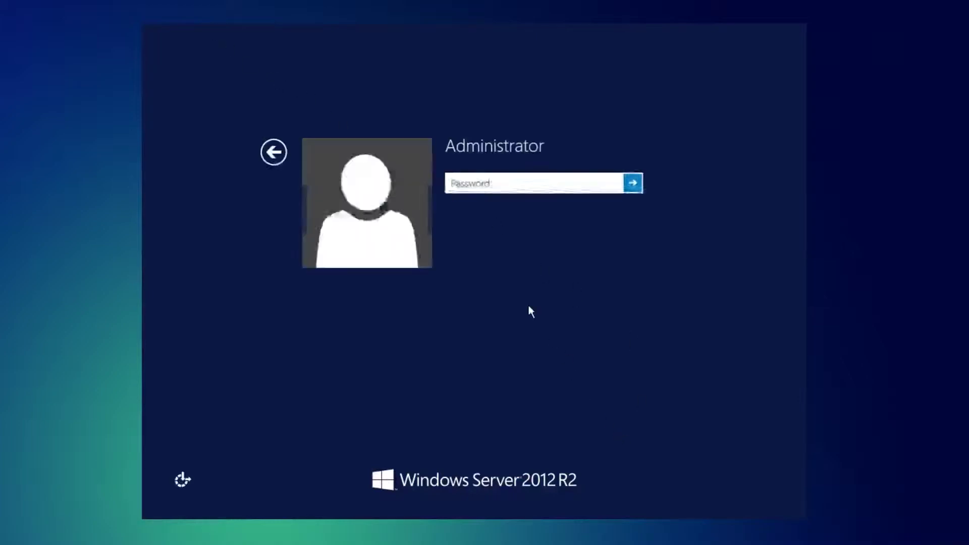
Step: Sign in as Administrator by entering the account password
type("*************")
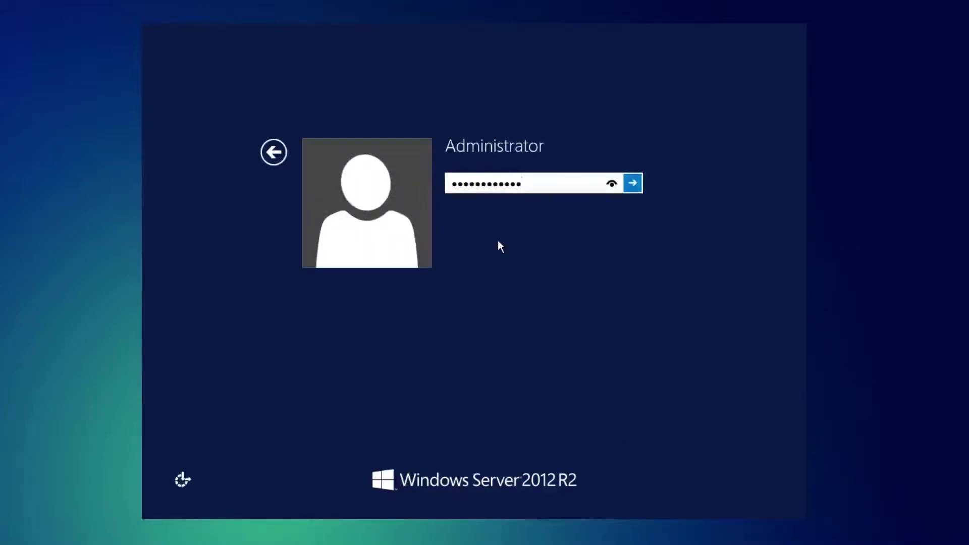
key("Return")
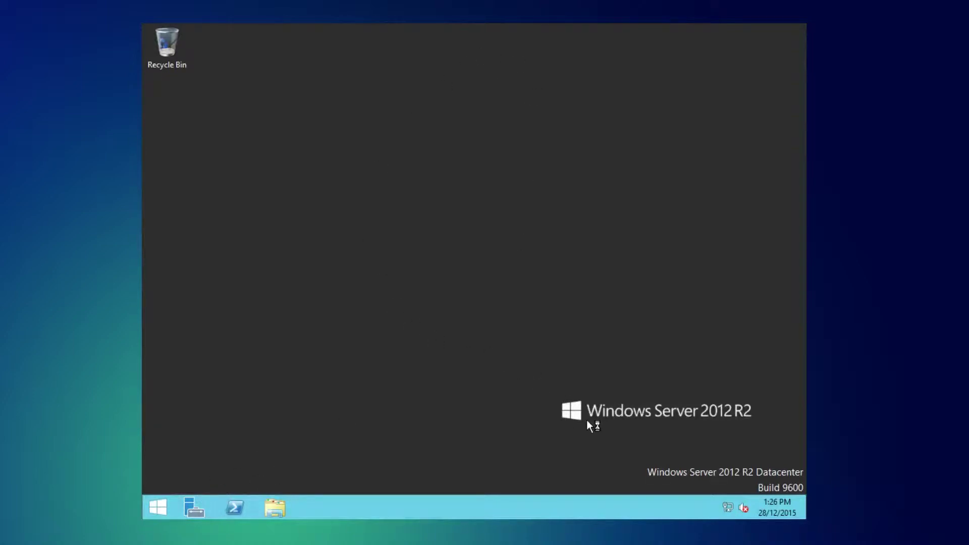
Step: Open Control Panel from File Explorer and switch it to Large icons view
left_click(727, 507)
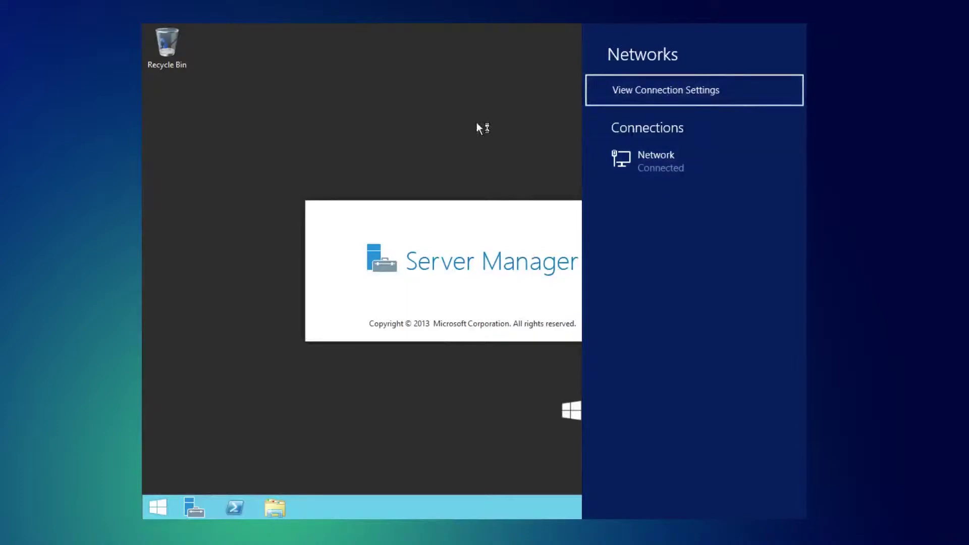
left_click(485, 163)
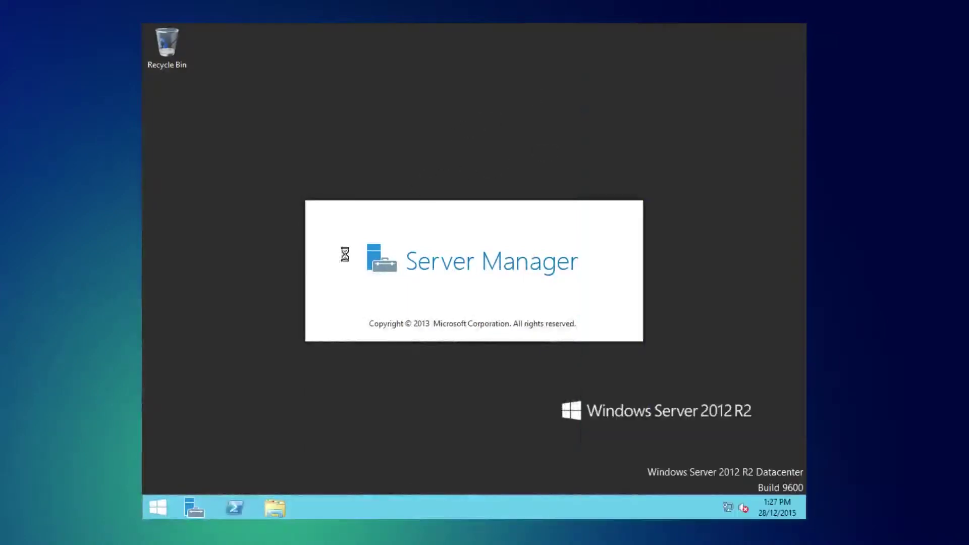
left_click(275, 508)
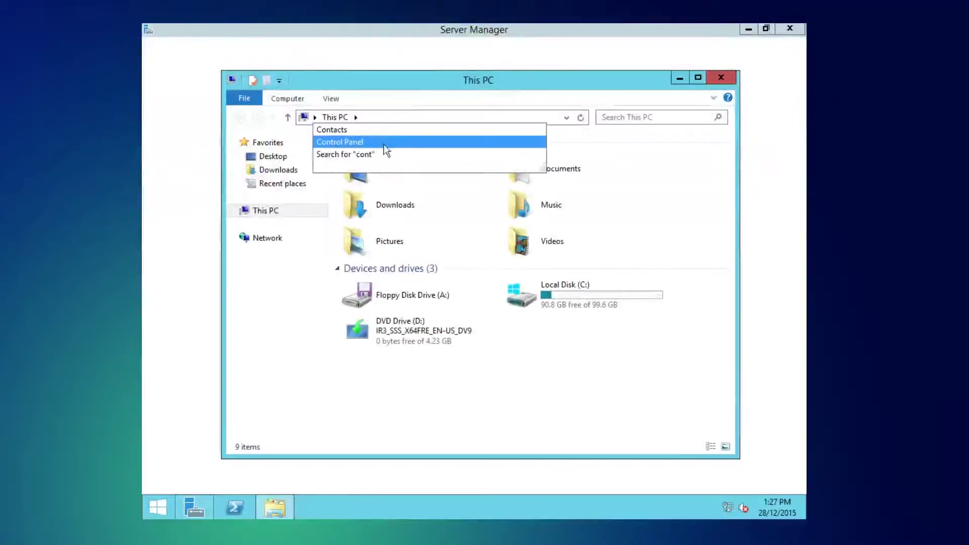
left_click(383, 144)
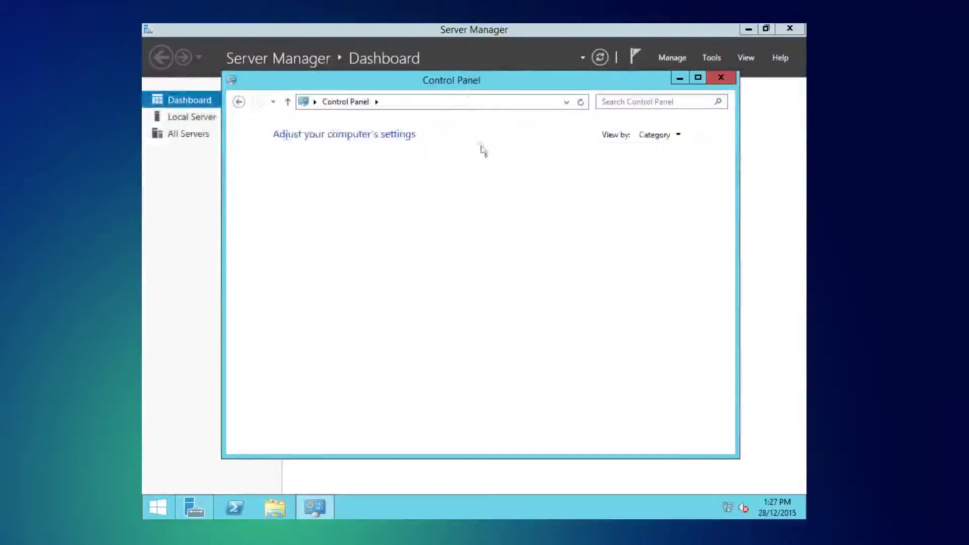
left_click(656, 135)
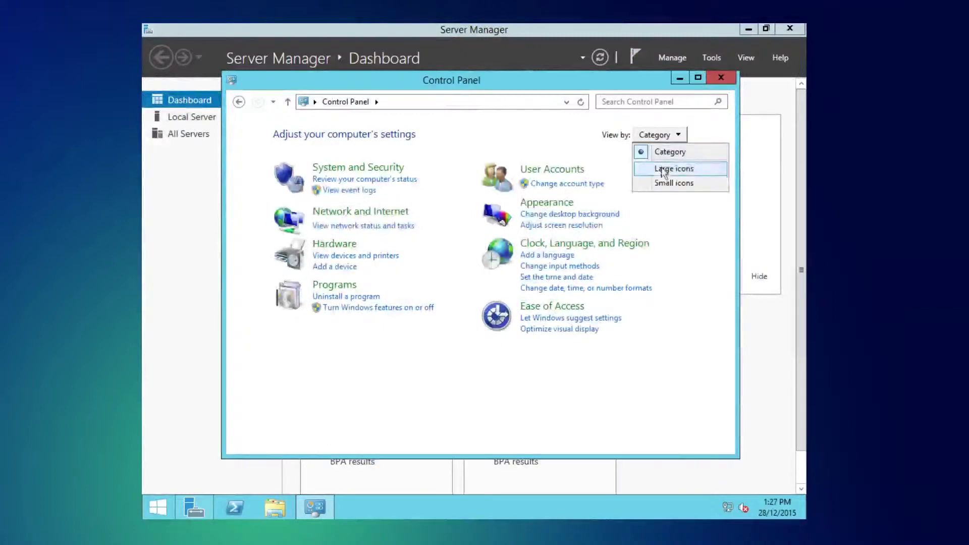
left_click(663, 169)
scroll(425, 233, "down", 1)
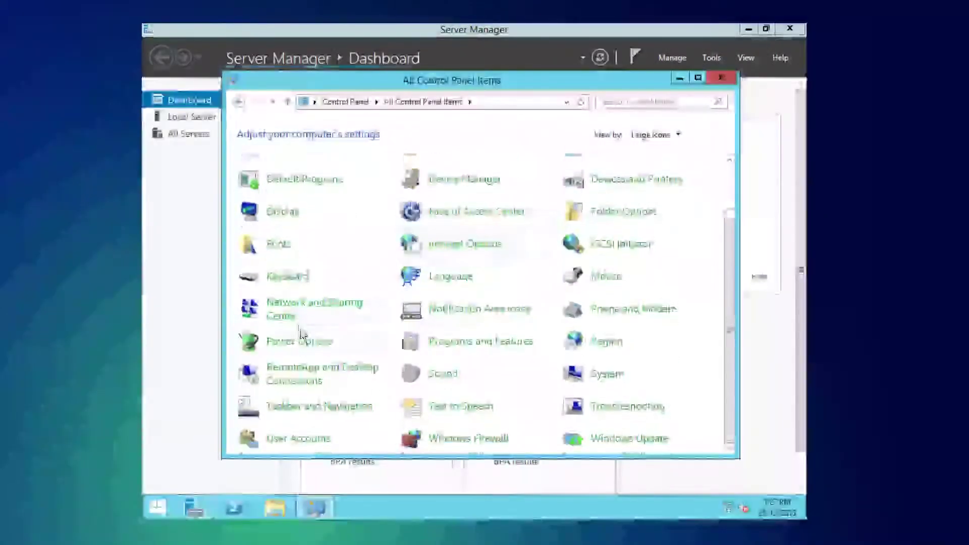
Step: From Network and Sharing Center, open the Ethernet adapter's IPv4 (TCP/IPv4) Properties
left_click(291, 315)
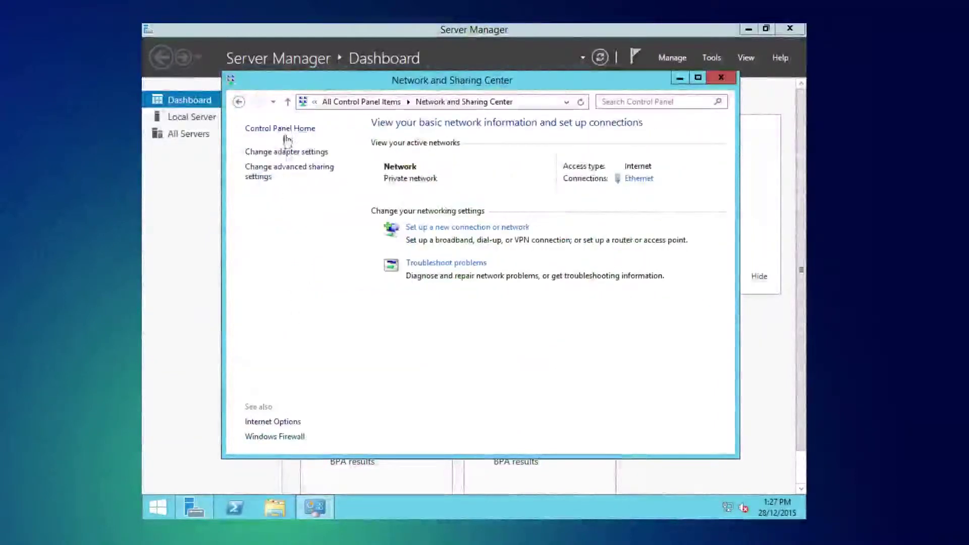
left_click(288, 152)
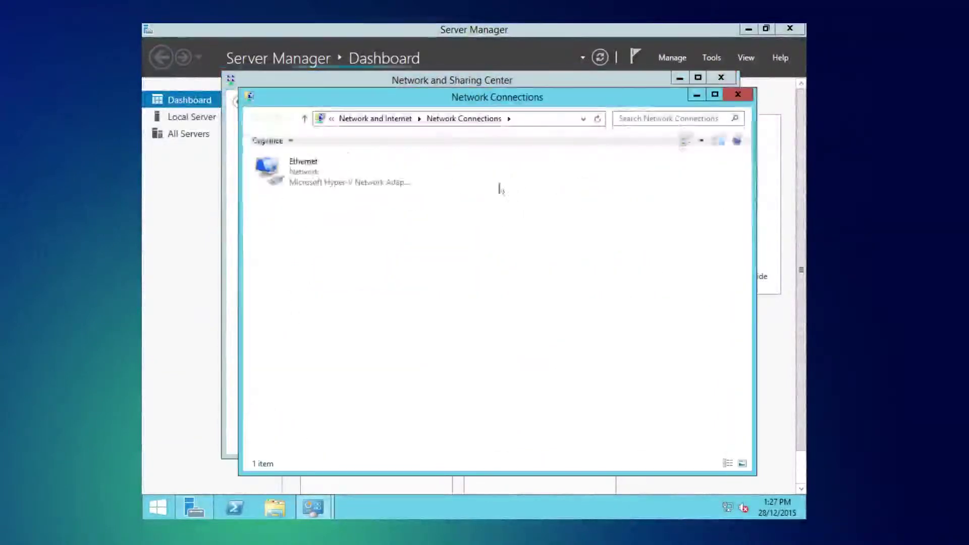
left_click(393, 186)
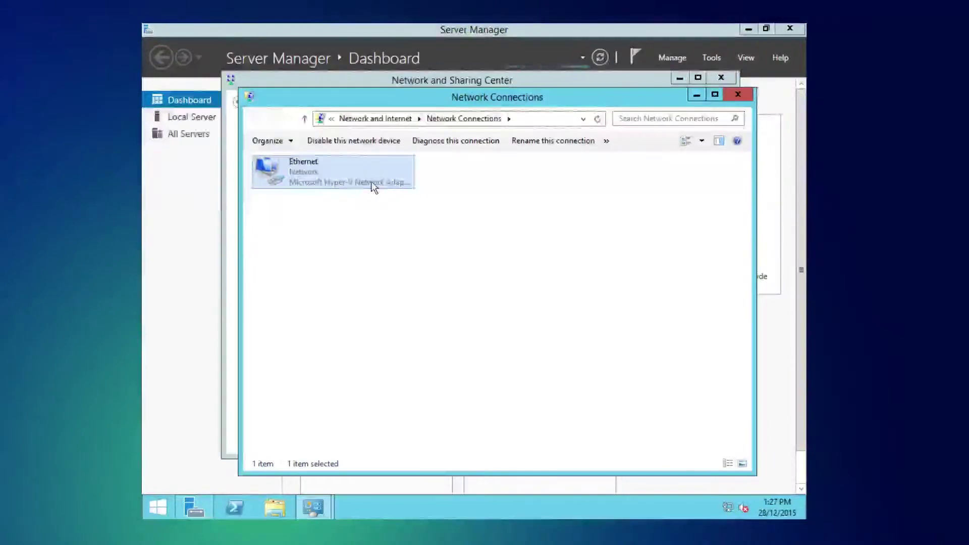
right_click(372, 183)
left_click(419, 299)
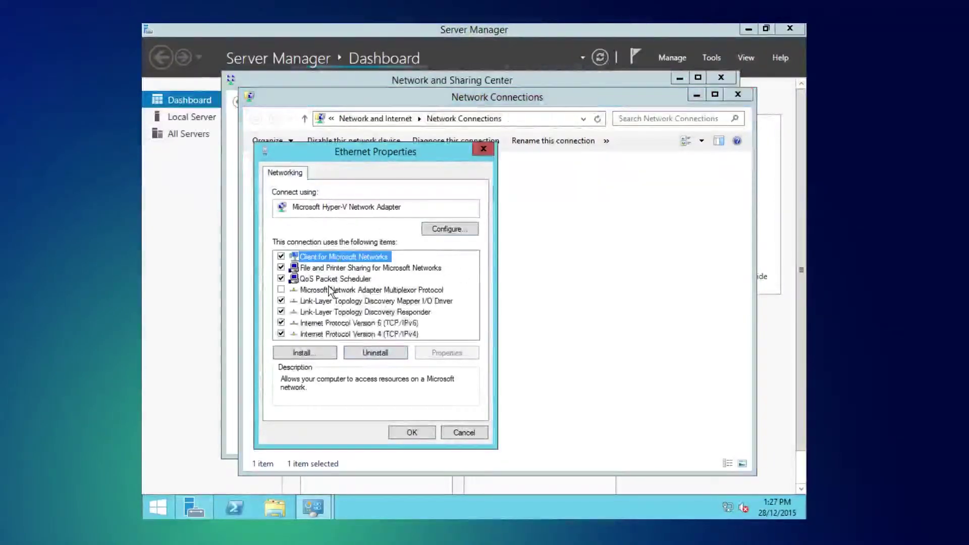
left_click(337, 333)
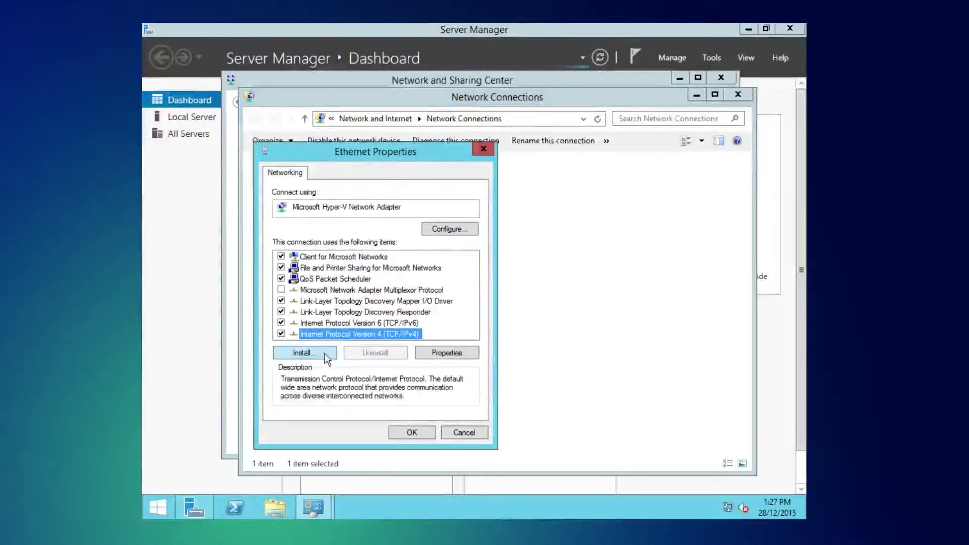
left_click(446, 352)
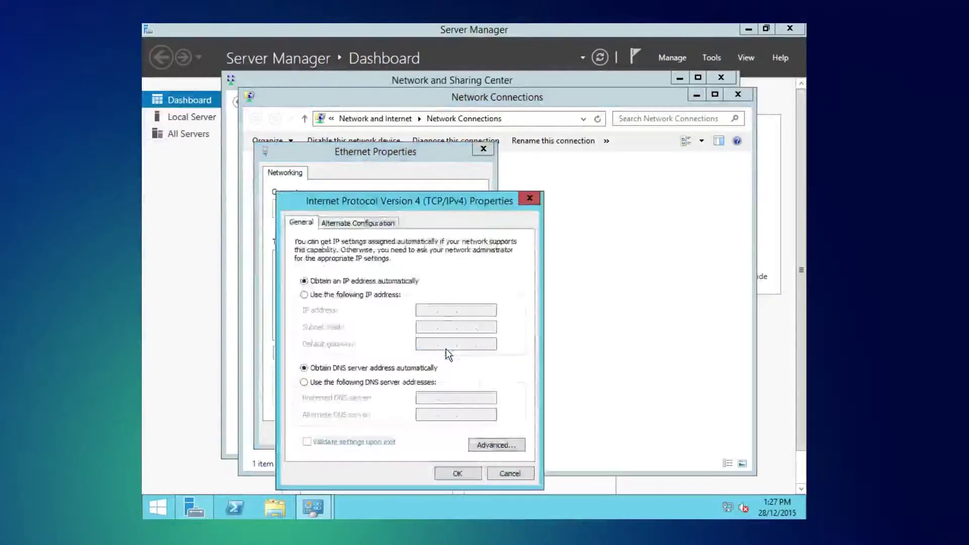
Step: Set Ethernet IPv4 to 10.0.0.222, mask 255.0.0.0, gateway 10.0.0.1, DNS 8.8.8.8 and 8.8.4.4
left_click(348, 294)
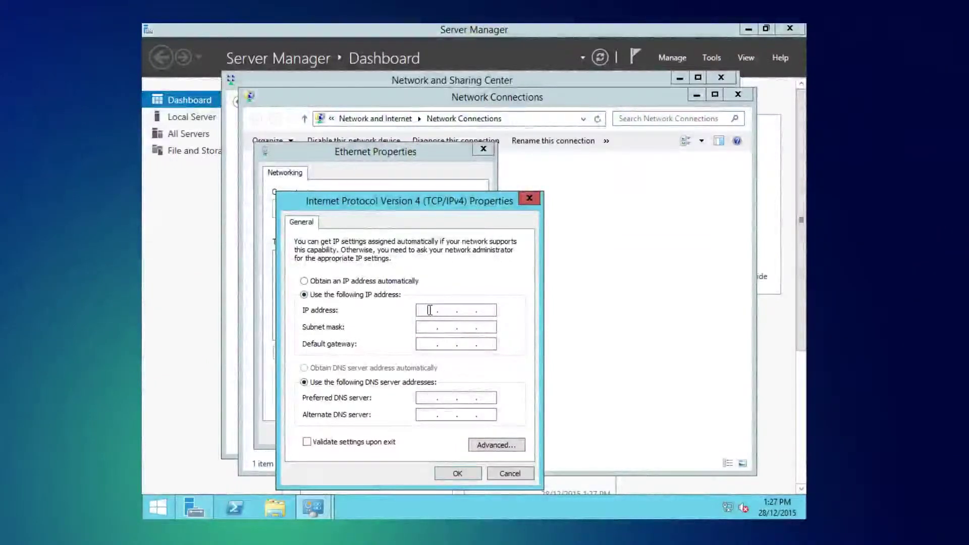
type("10.0.0.222")
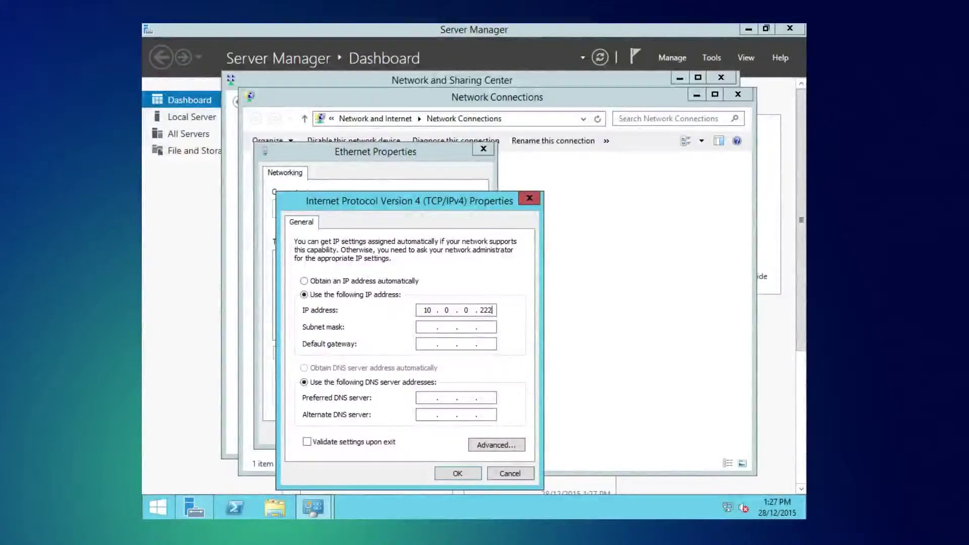
key("Tab")
key("Tab")
type("10.0.00")
key("BackSpace")
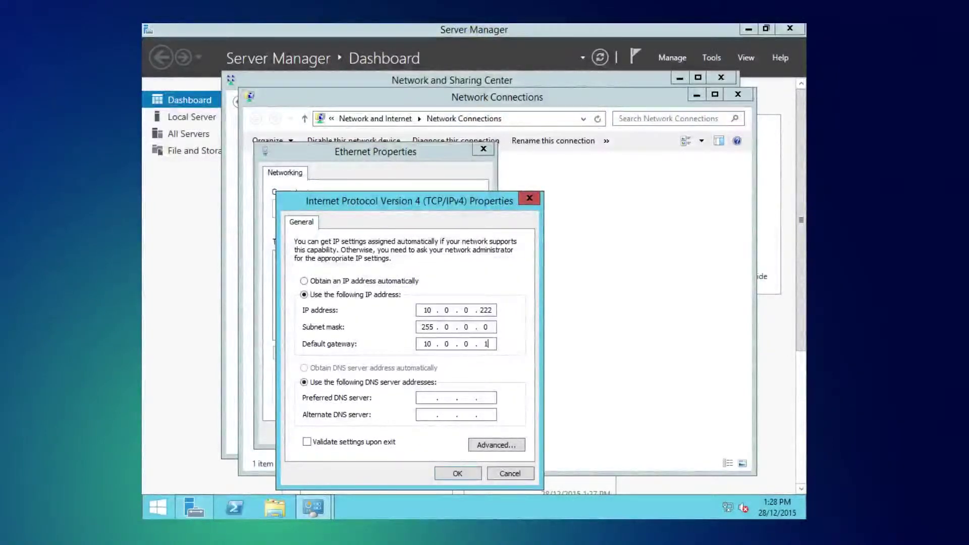
key("Tab")
key("Tab")
type("8.8.8.8")
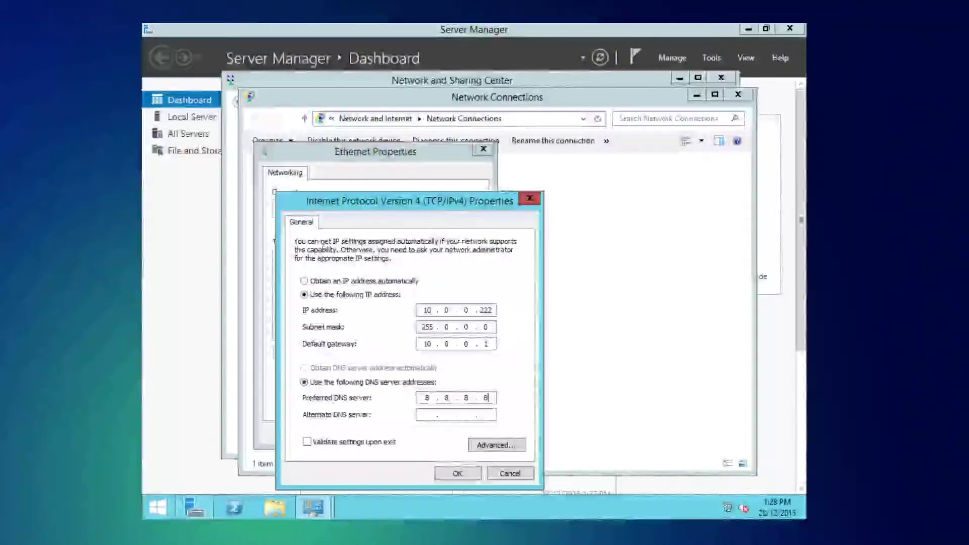
key("Tab")
type("8.8.4.4")
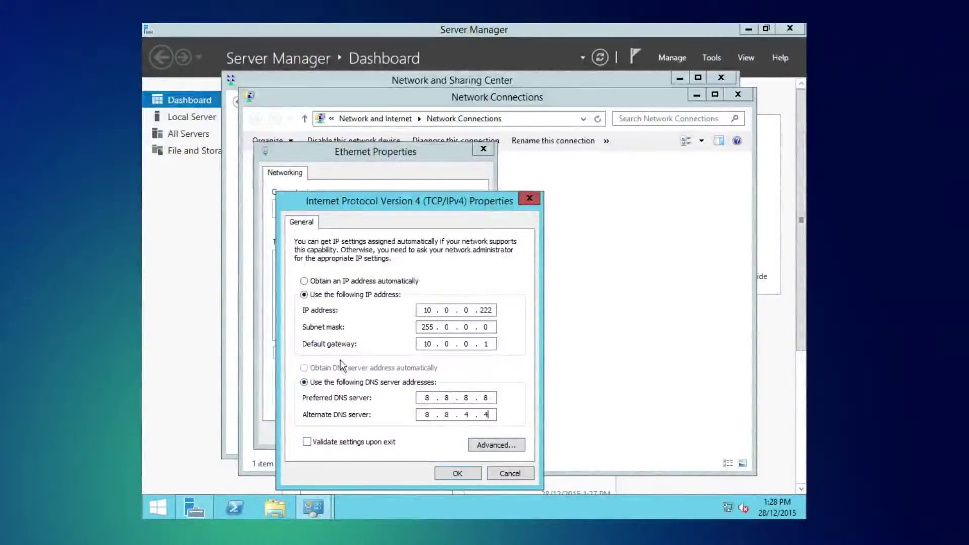
left_click(441, 476)
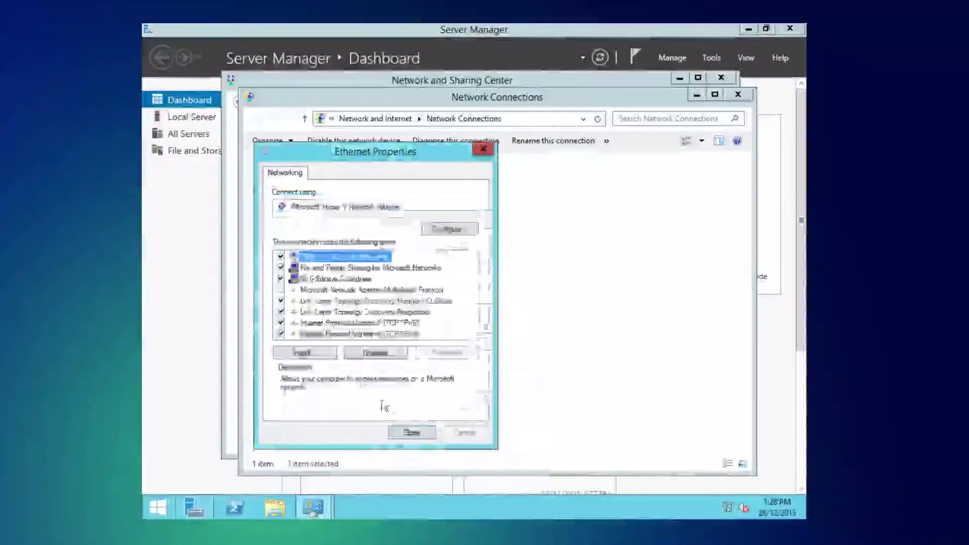
Step: Recheck the IPv4 settings, then close the IPv4 and Ethernet Properties dialogs
left_click(363, 334)
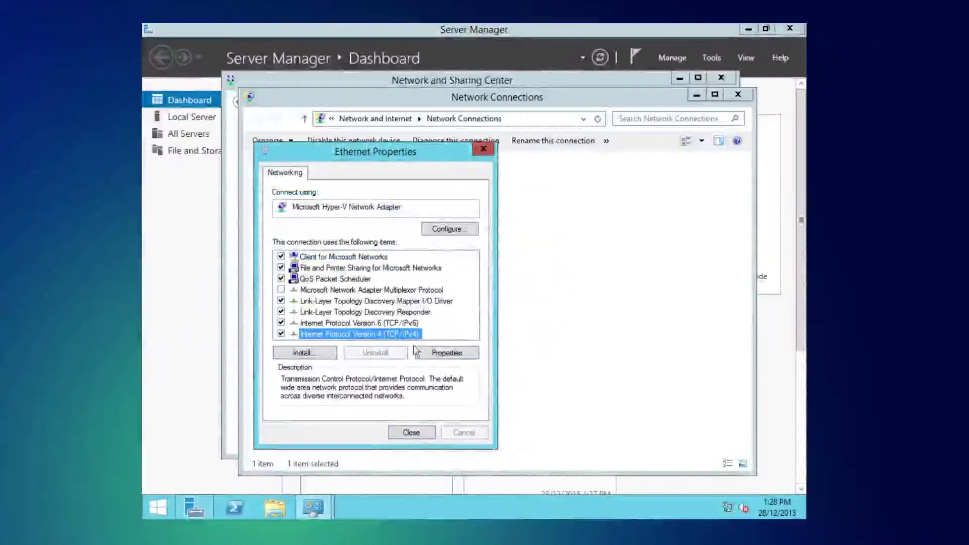
left_click(437, 354)
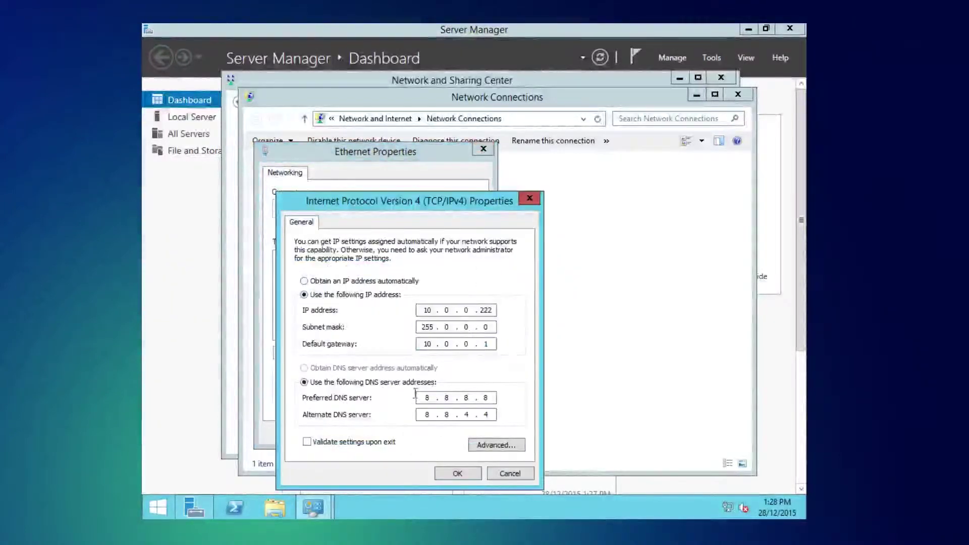
left_click(447, 471)
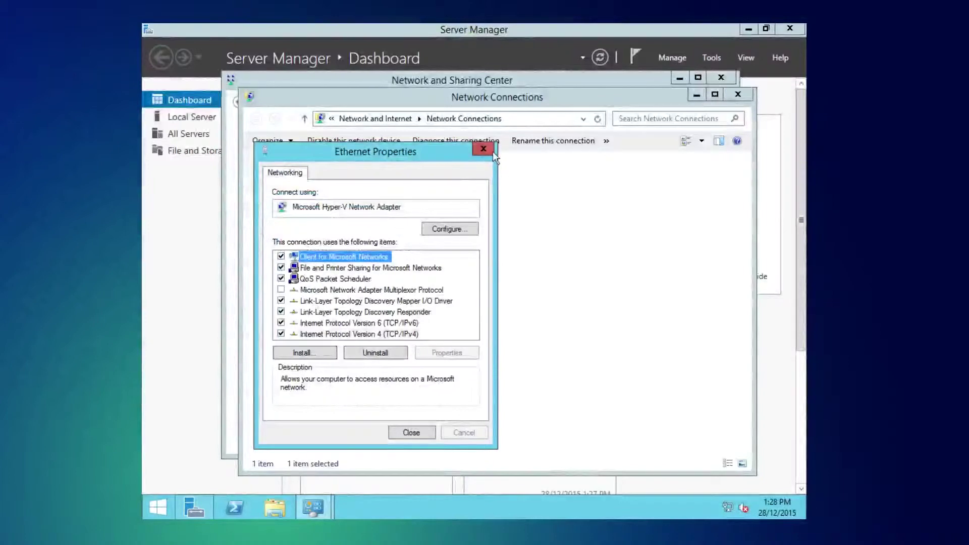
left_click(484, 149)
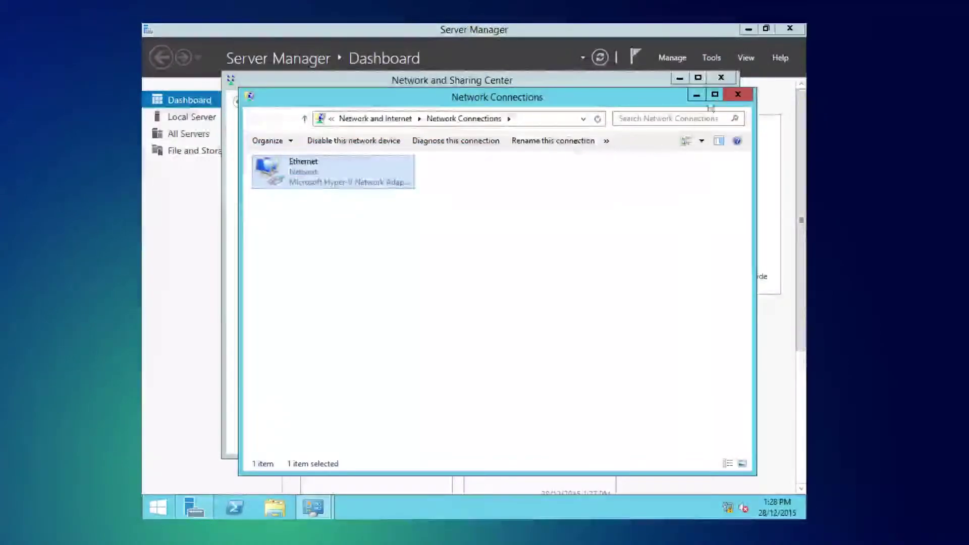
Step: Return to the Control Panel home and show all items as large icons
left_click(365, 119)
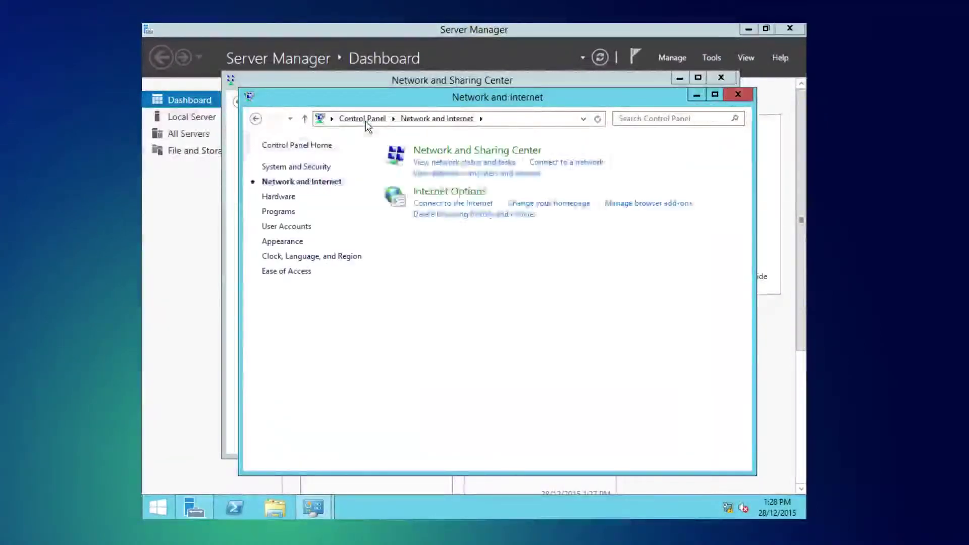
left_click(373, 119)
left_click(671, 151)
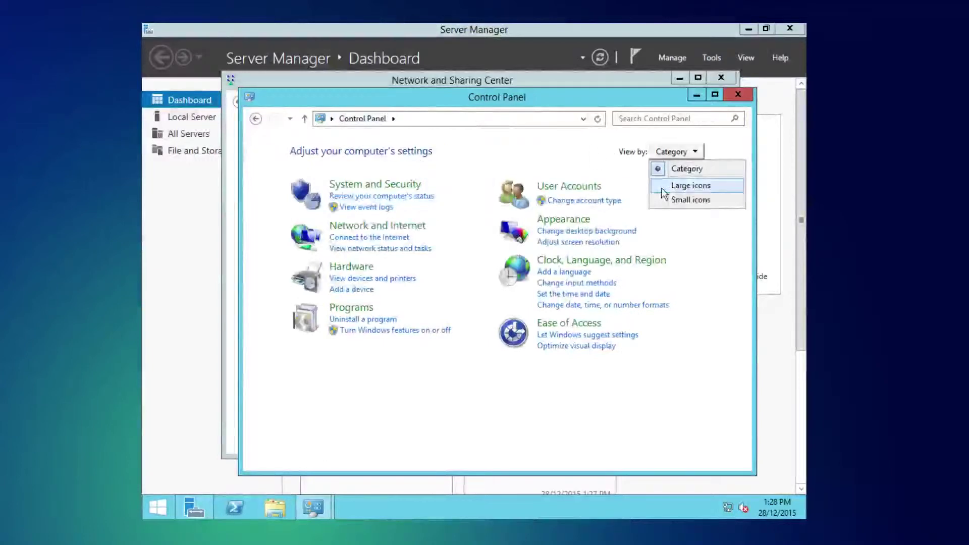
left_click(688, 183)
scroll(593, 289, "down", 2)
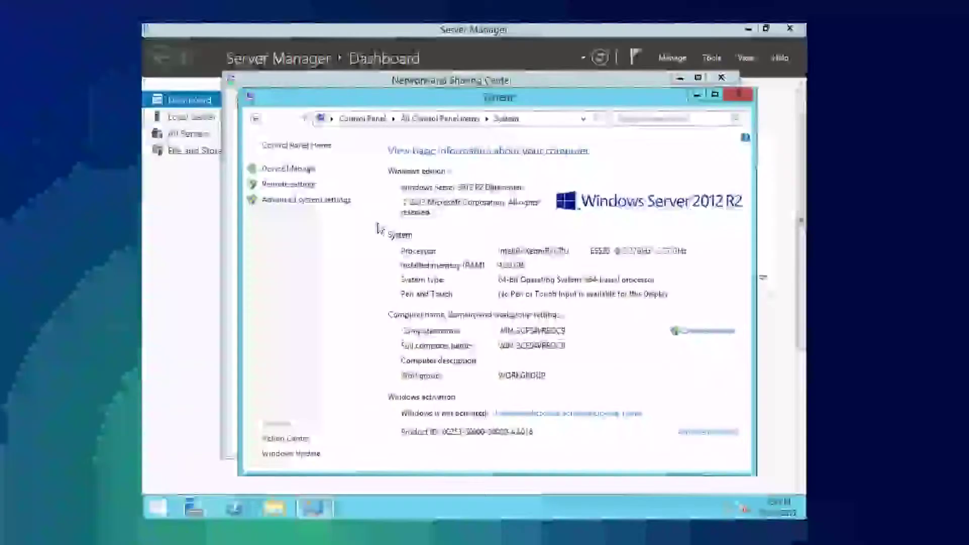
Step: Rename the computer to Princess-Peach and enter the description 'adapt tech video server'
left_click(306, 200)
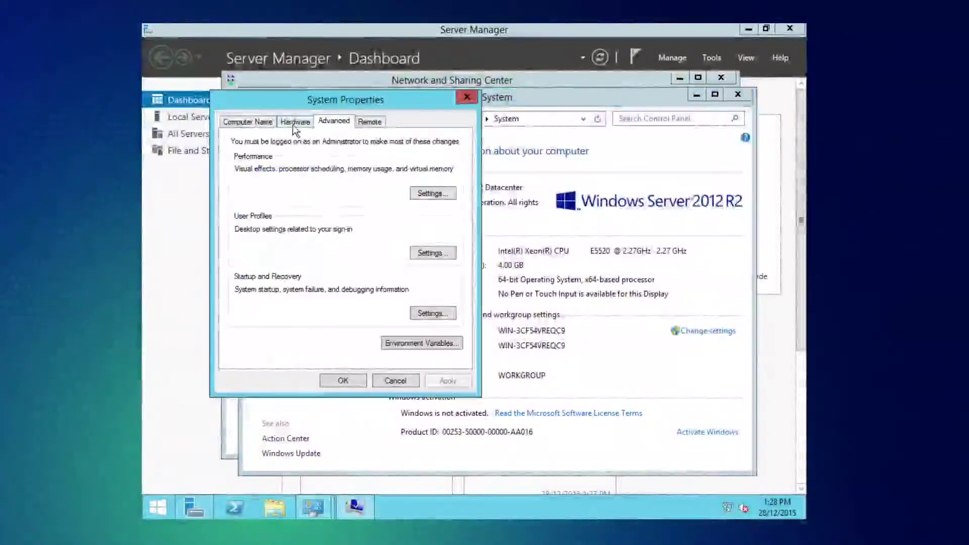
left_click(259, 122)
left_click(440, 248)
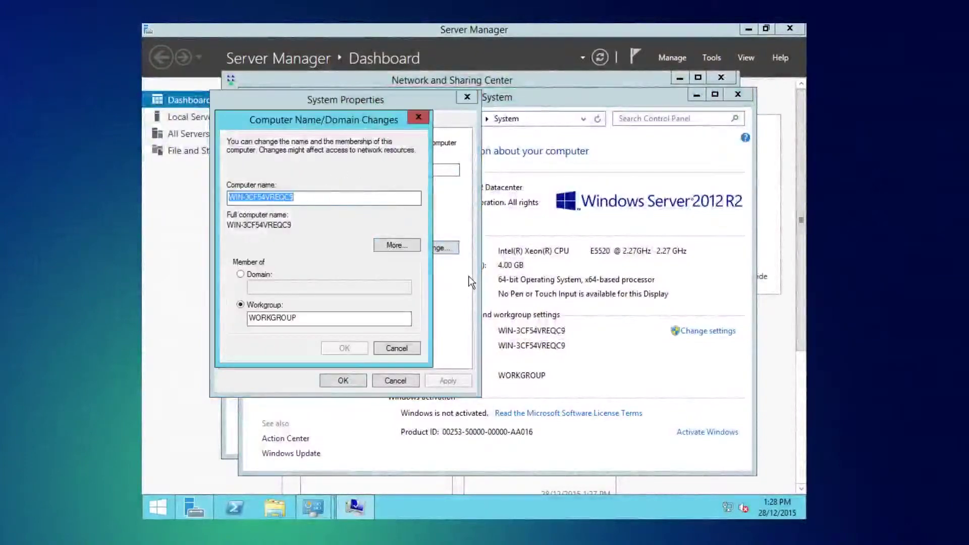
key("BackSpace")
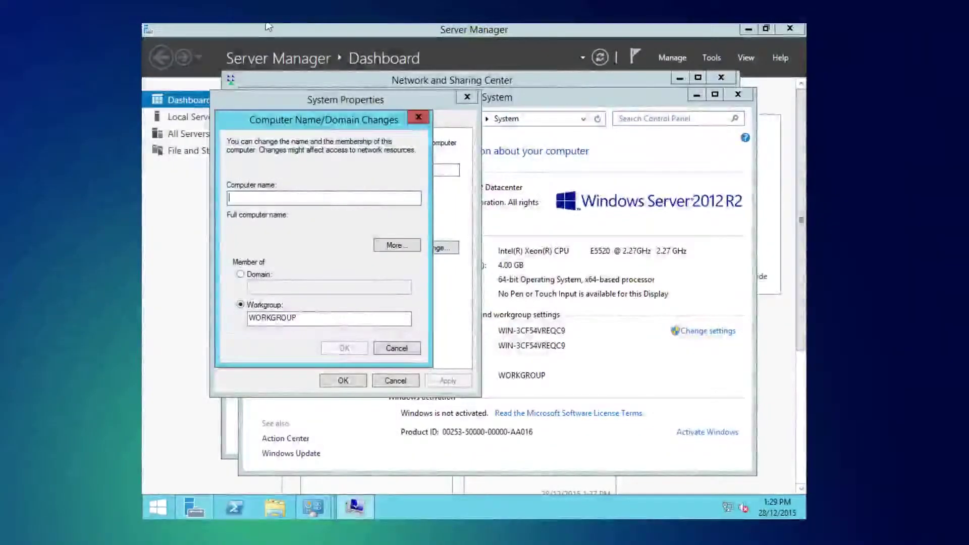
type("Princess Peach")
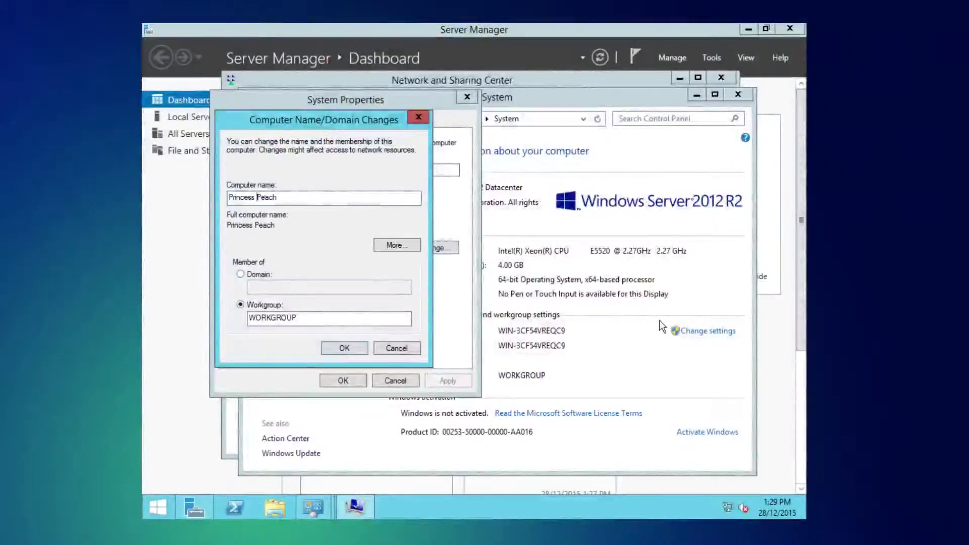
left_click(256, 198)
key("BackSpace")
type("-")
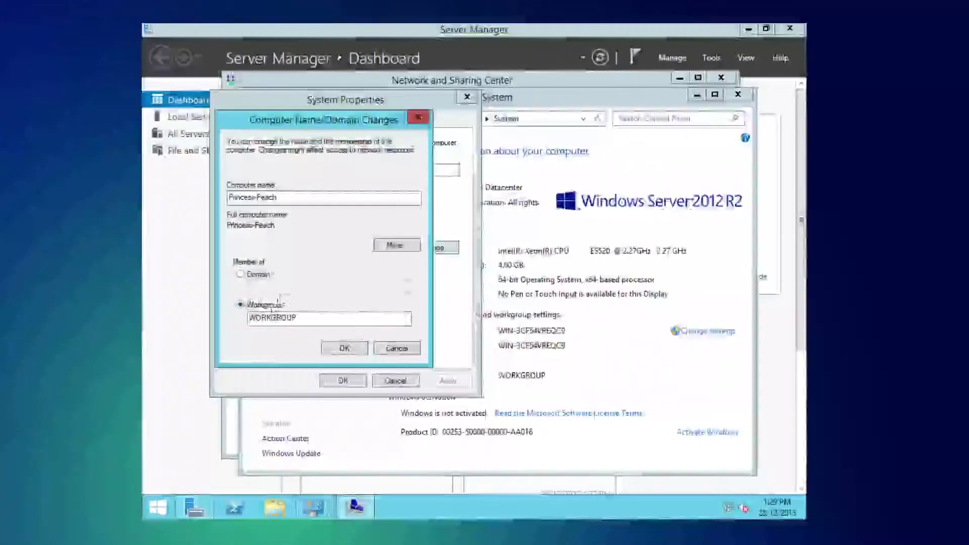
left_click(330, 348)
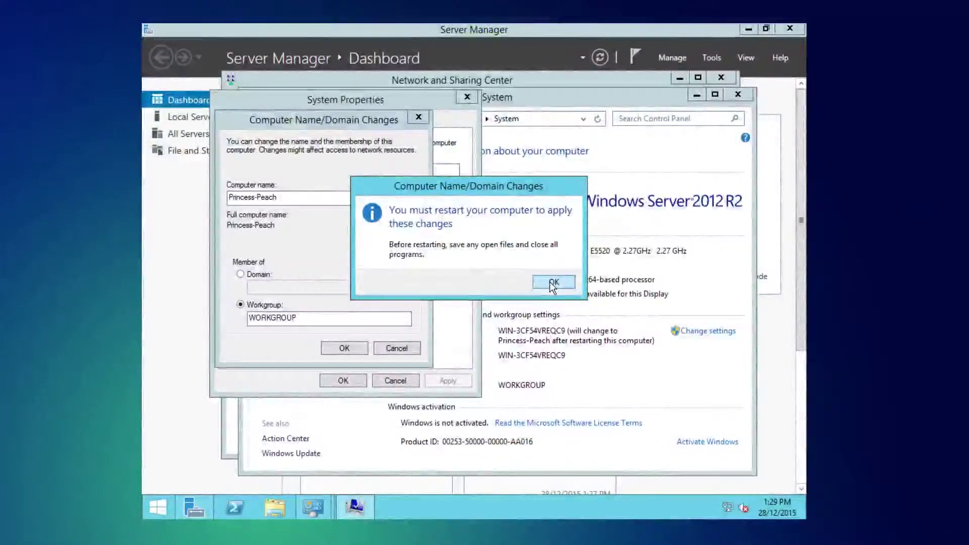
left_click(552, 283)
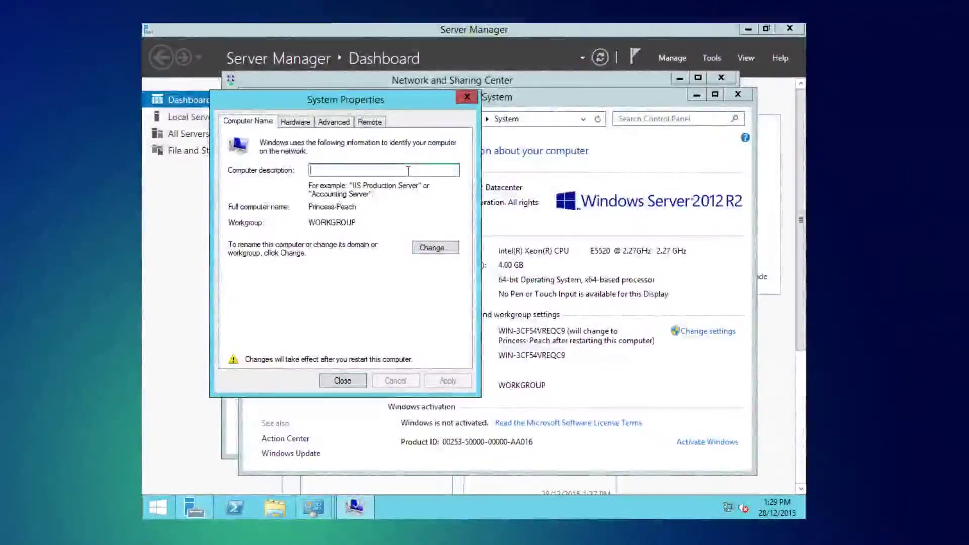
type("adapt tech video s")
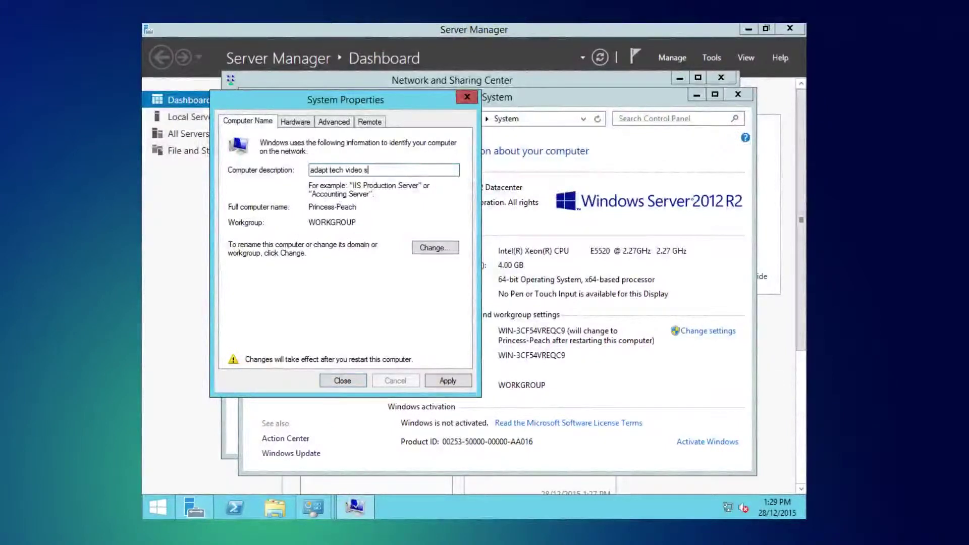
type("erver")
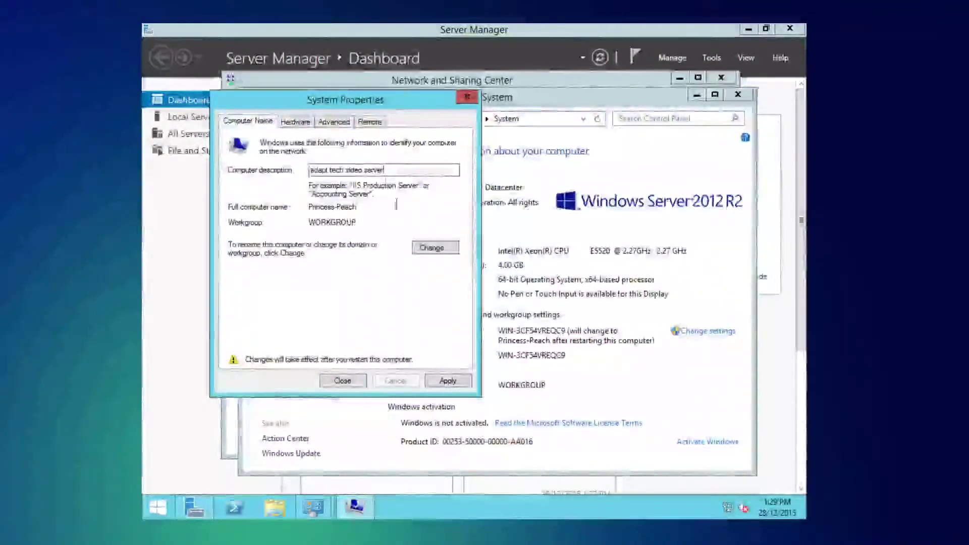
Step: Apply the computer settings, restart now, and press Ctrl+Alt+Delete for the sign-in prompt
left_click(438, 380)
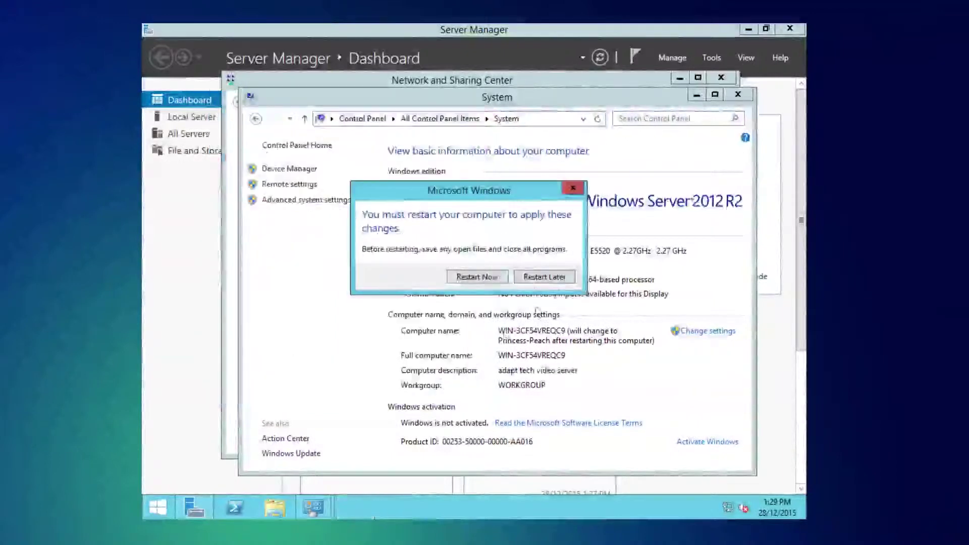
left_click(479, 278)
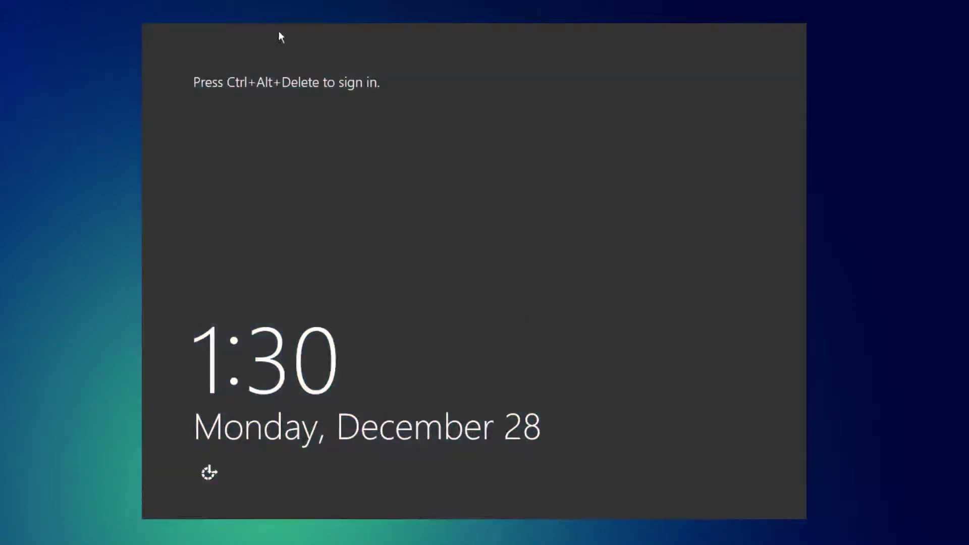
key("ctrl+alt+Delete")
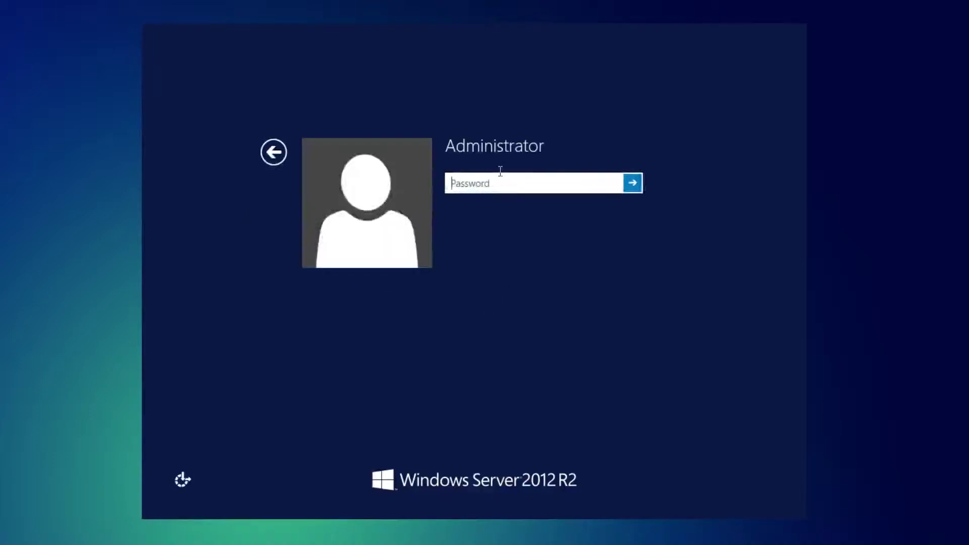
Step: Enter the Administrator password to sign back in to Server Manager
type("••••••••••••••")
key("Return")
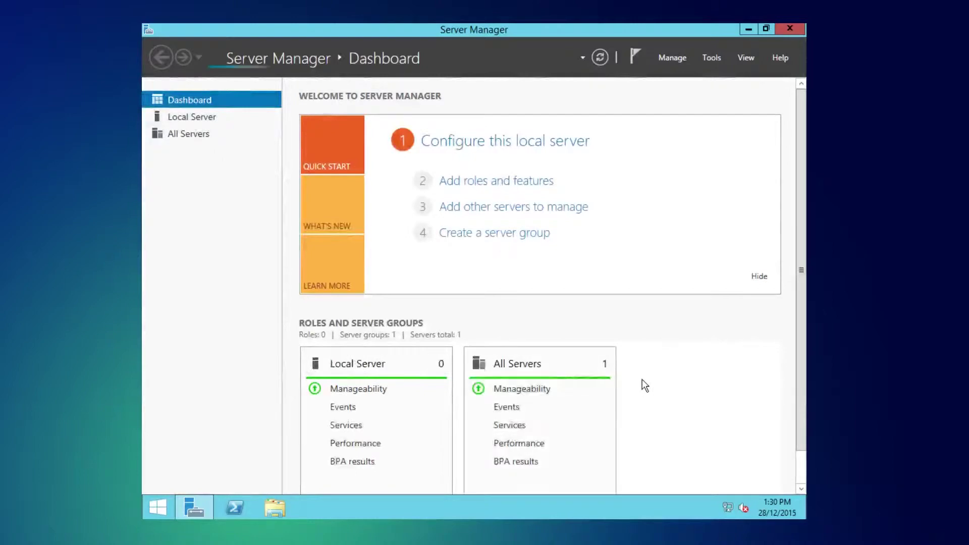
Step: Start the Add Roles and Features wizard with role-based installation on Princess-Peach
left_click(678, 57)
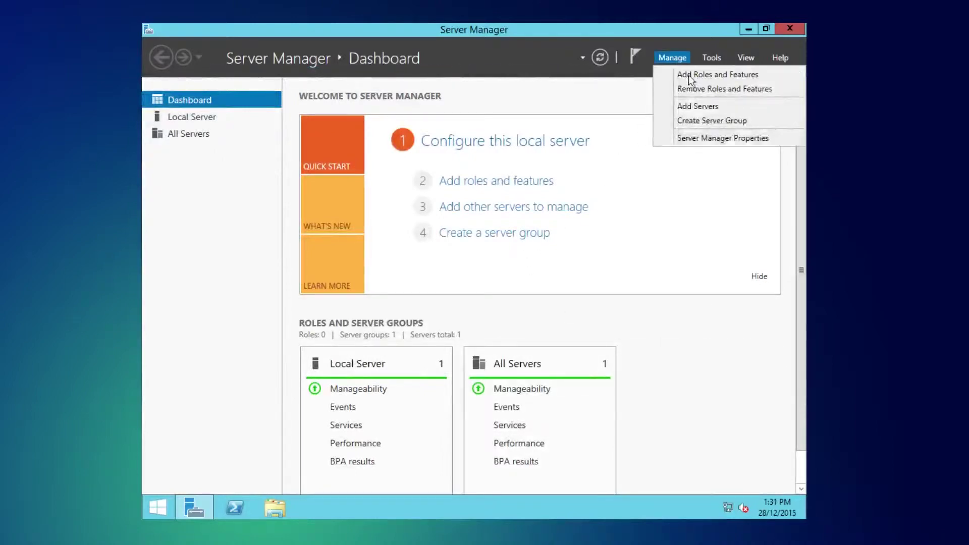
left_click(690, 75)
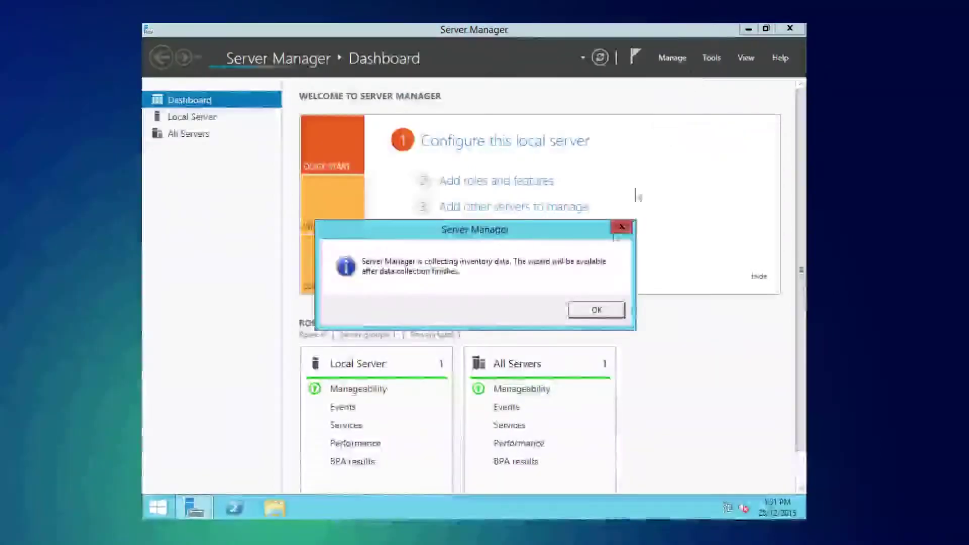
left_click(596, 310)
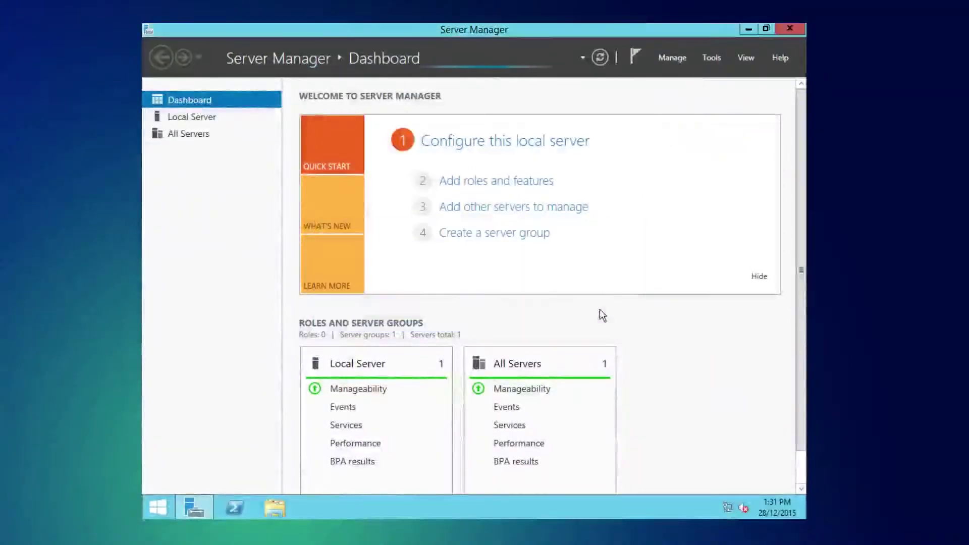
scroll(489, 443, "down", 1)
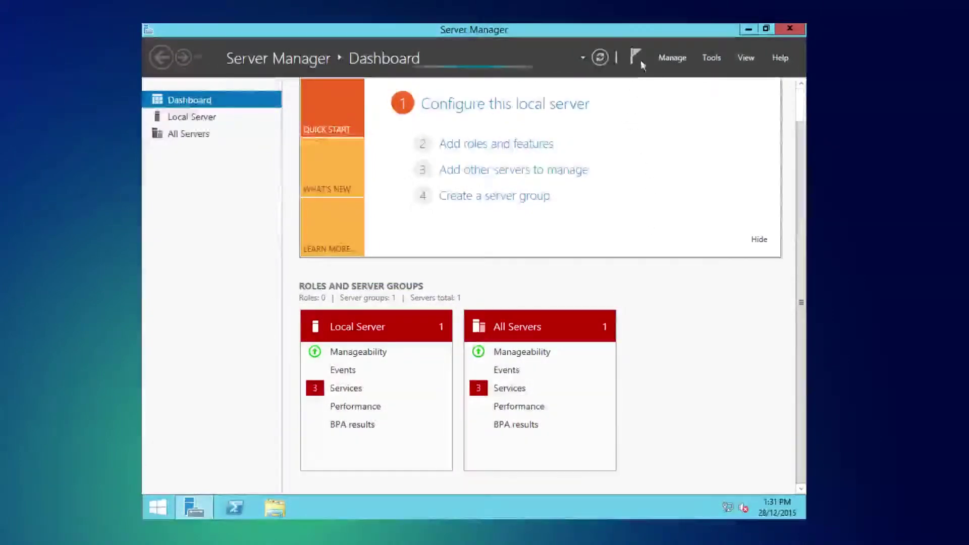
left_click(672, 58)
left_click(669, 73)
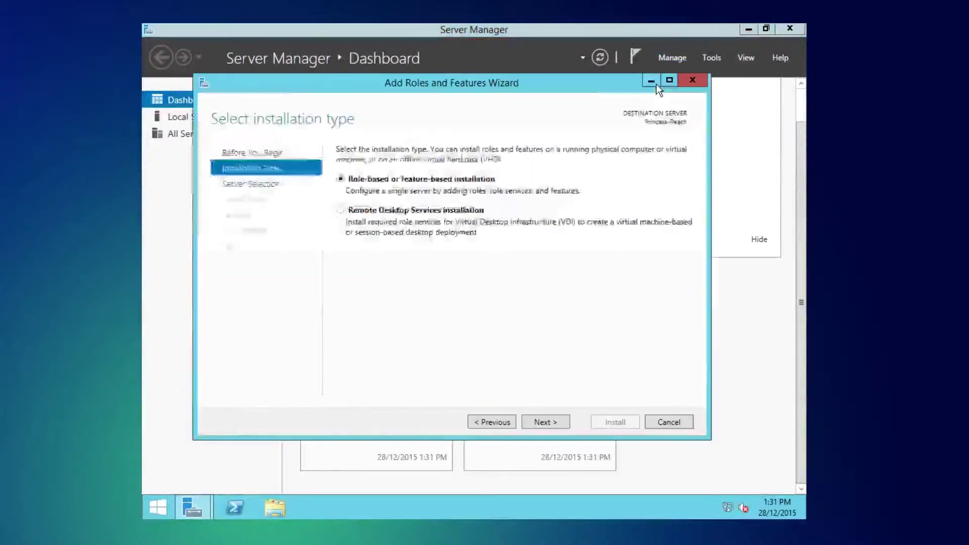
left_click(556, 423)
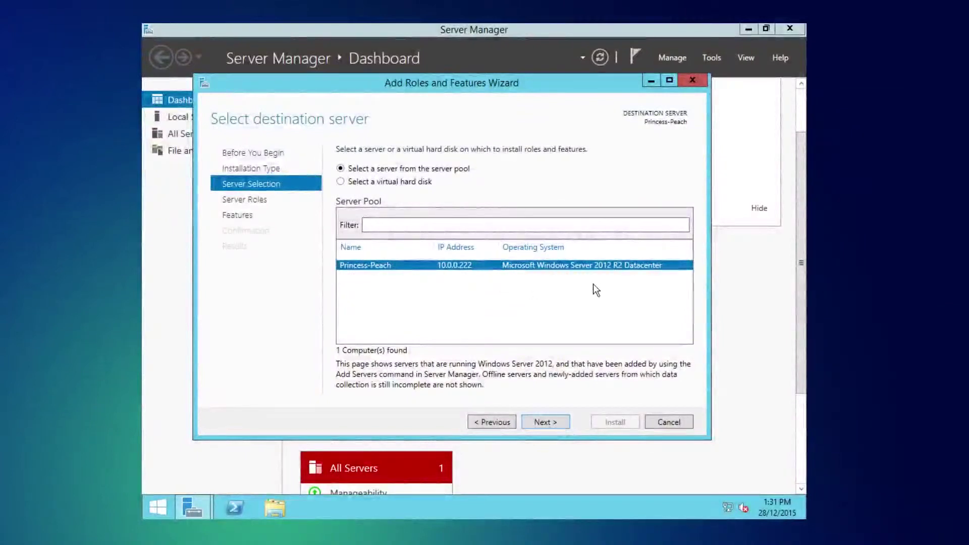
left_click(534, 427)
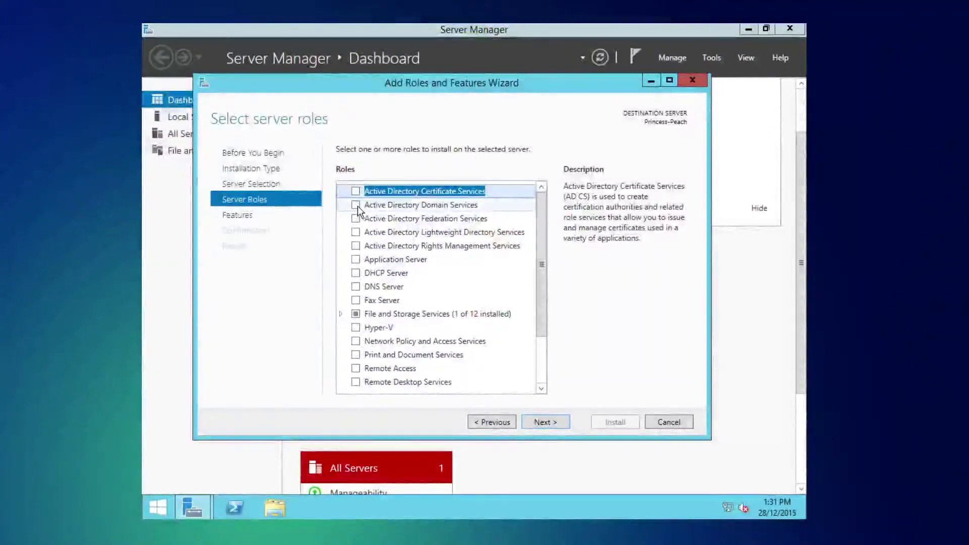
Step: Select Active Directory Domain Services with its management features and enable automatic restart
left_click(356, 205)
left_click(484, 368)
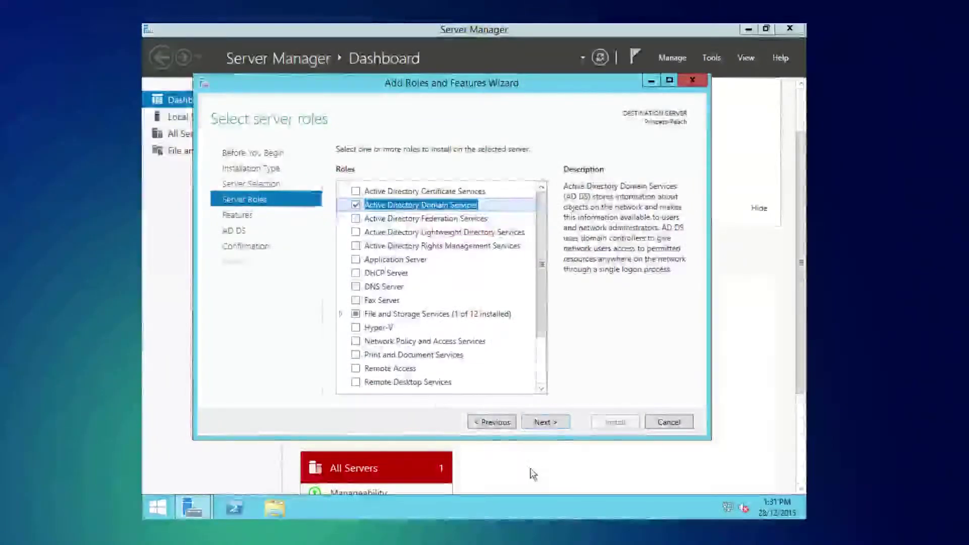
left_click(551, 423)
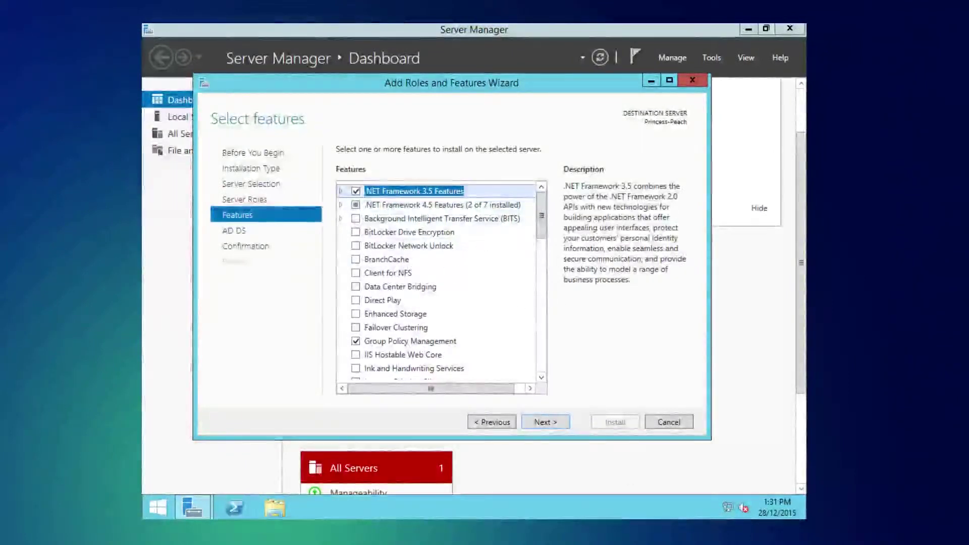
left_click(544, 423)
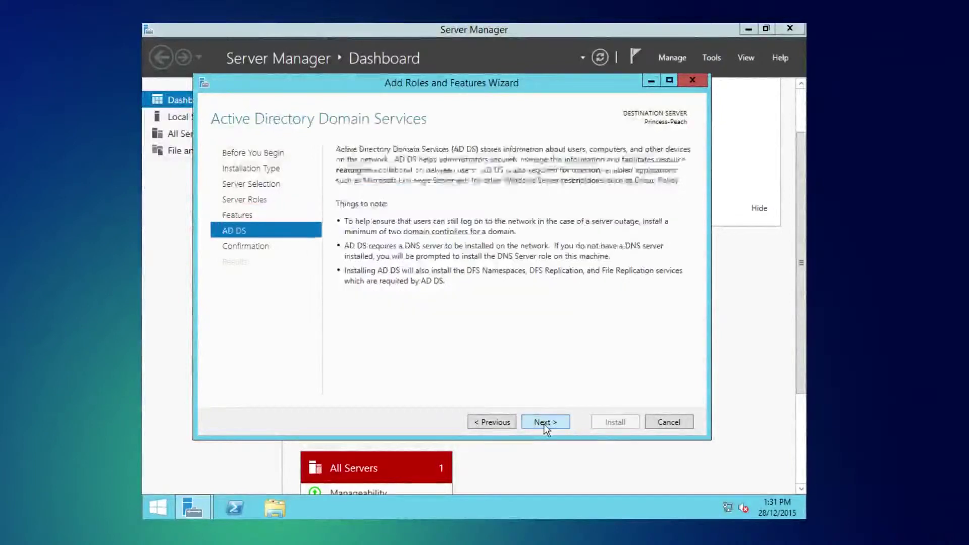
left_click(544, 423)
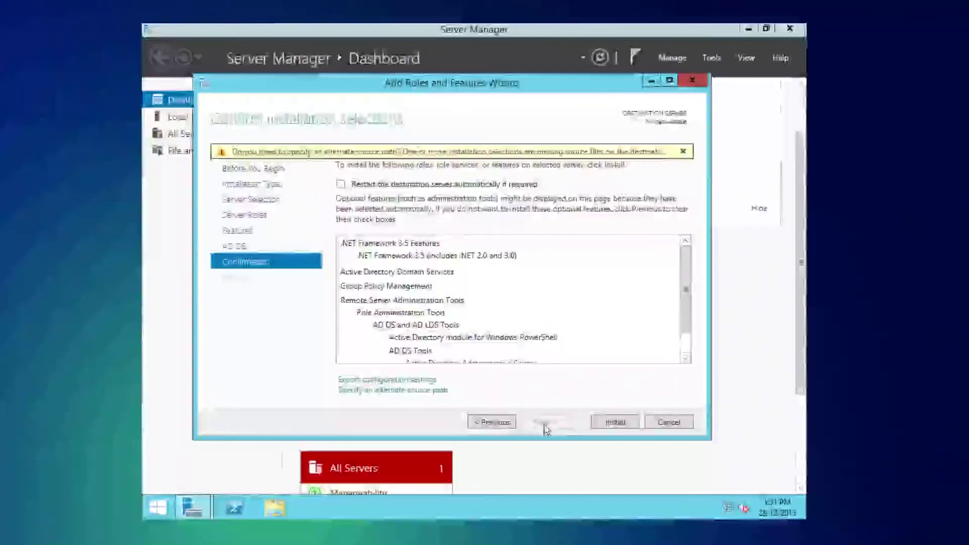
left_click(421, 184)
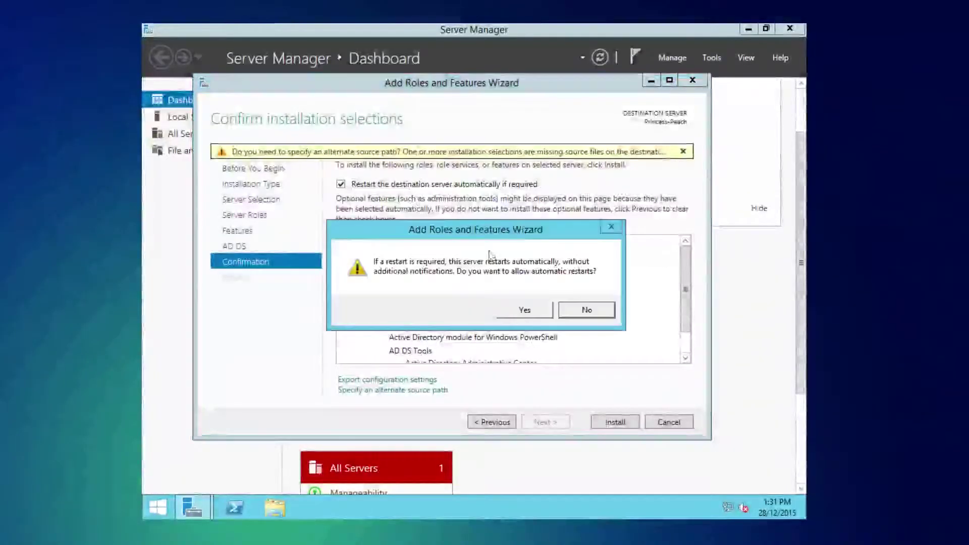
left_click(523, 310)
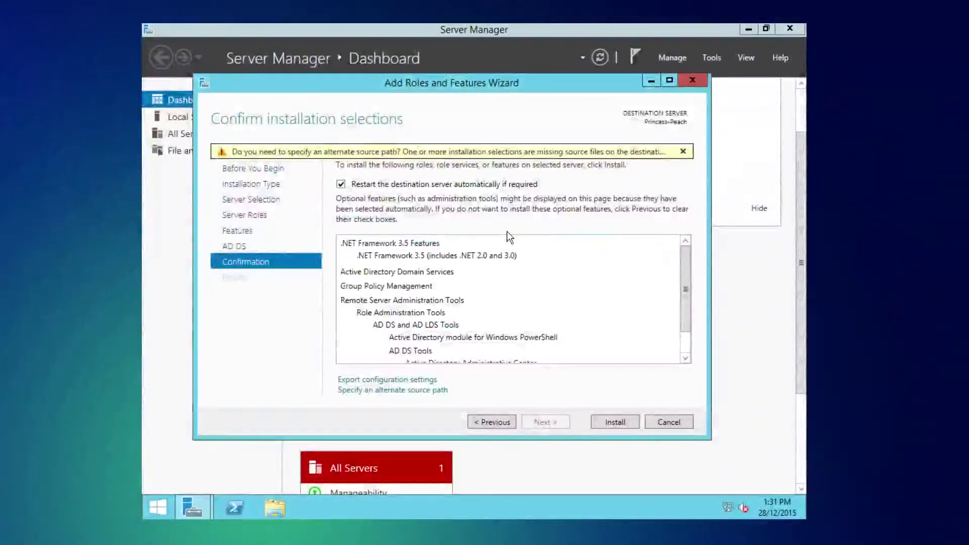
scroll(484, 309, "down", 2)
scroll(484, 308, "up", 2)
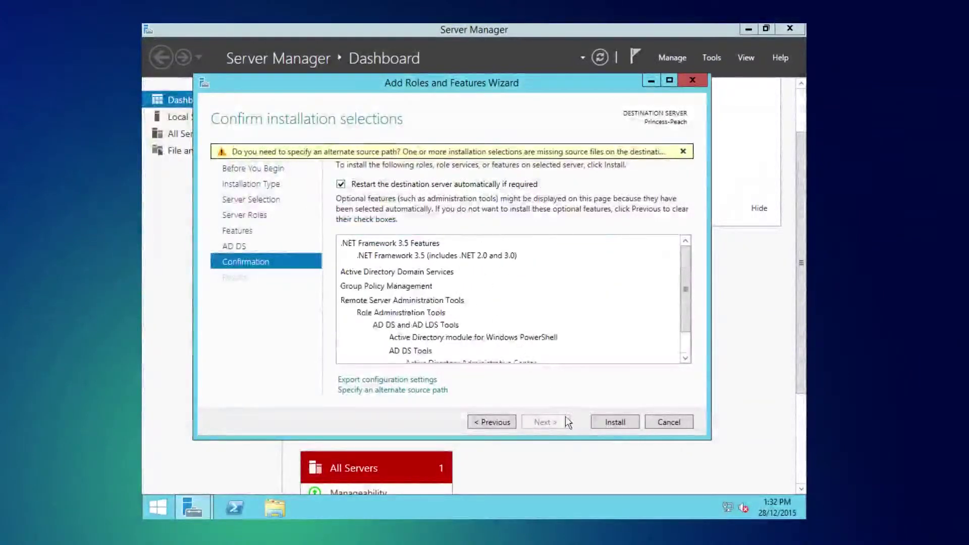
Step: Install AD DS, close the wizard, and open the post-deployment notifications
left_click(623, 420)
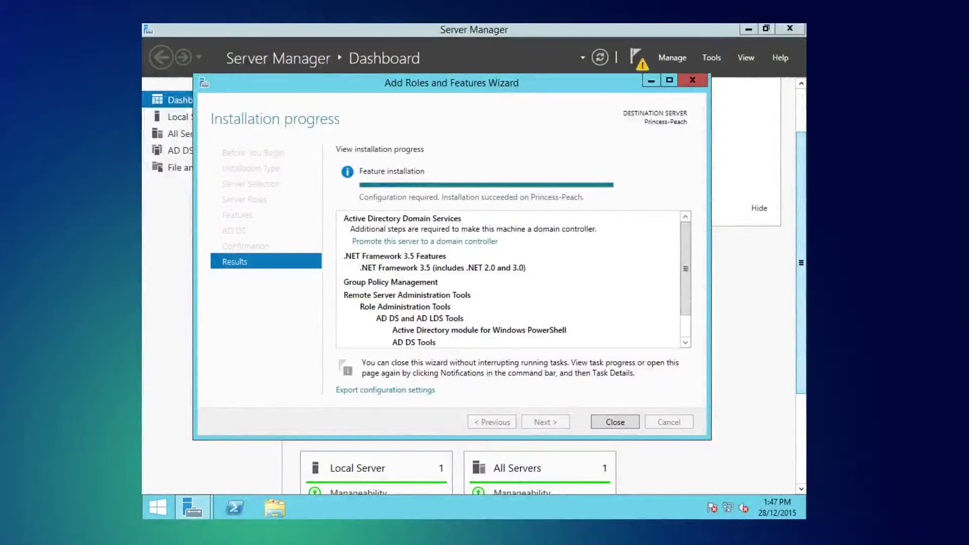
left_click(637, 421)
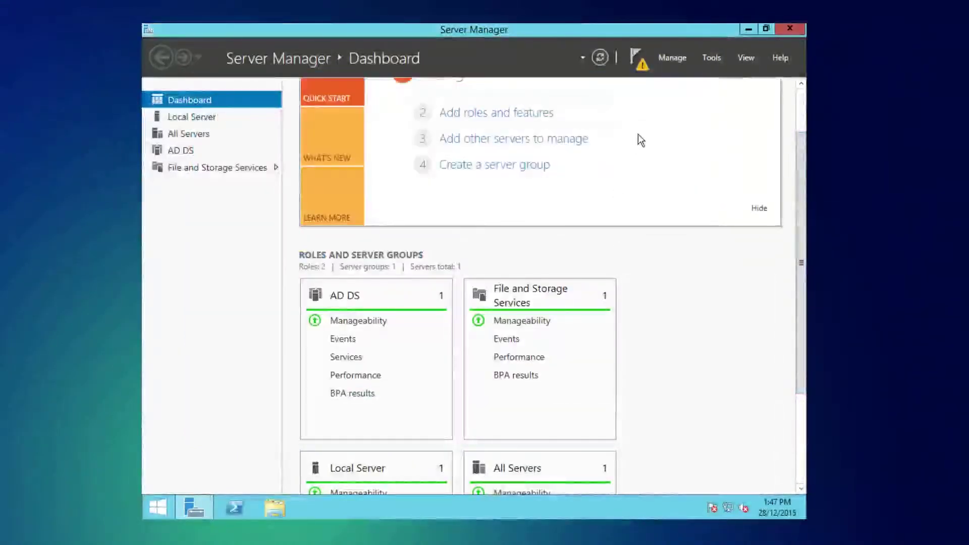
left_click(637, 58)
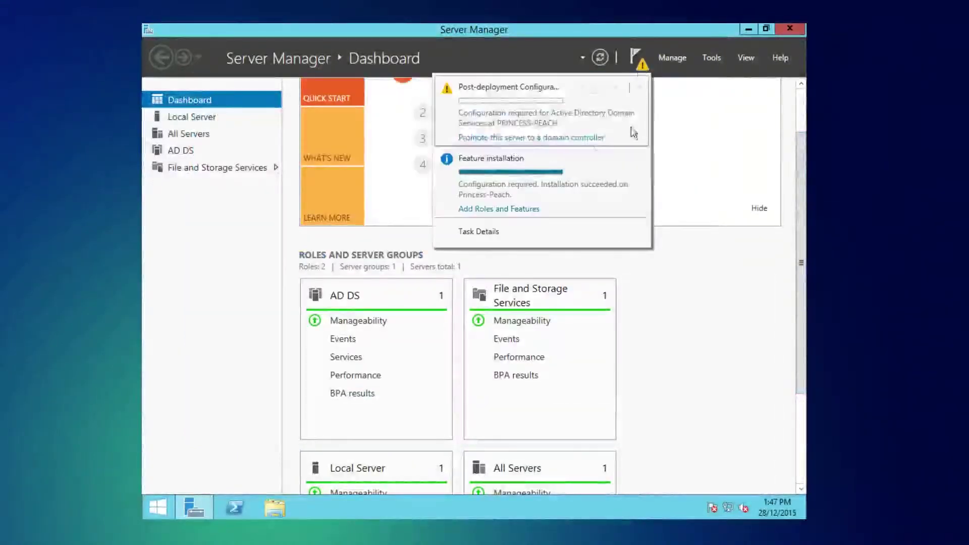
Step: Choose 'Add a new forest' with root domain Adapt-it.net and continue
left_click(520, 139)
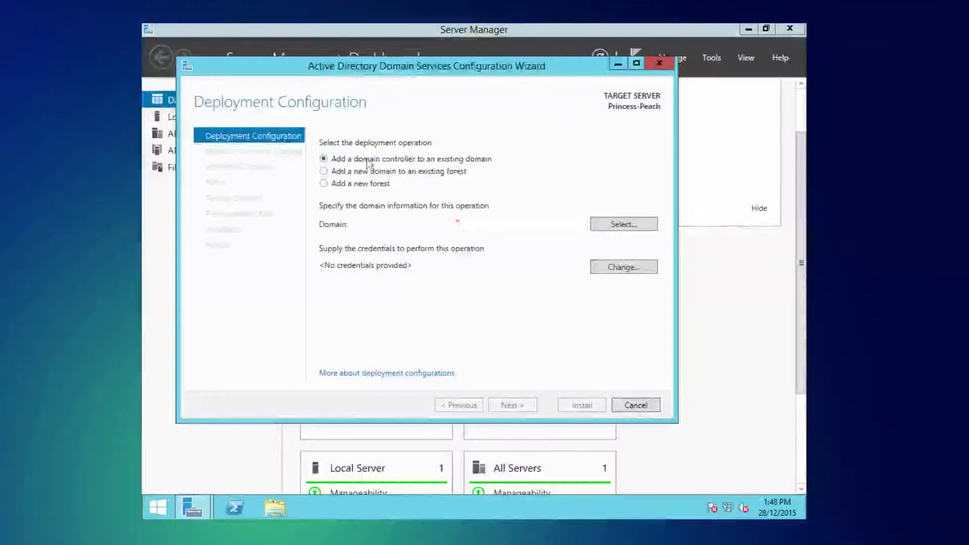
left_click(361, 184)
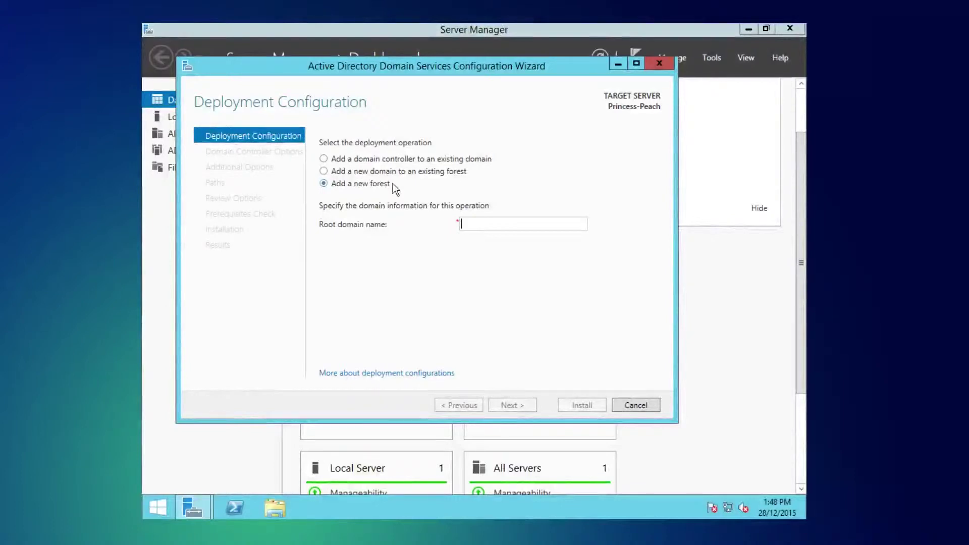
type("test")
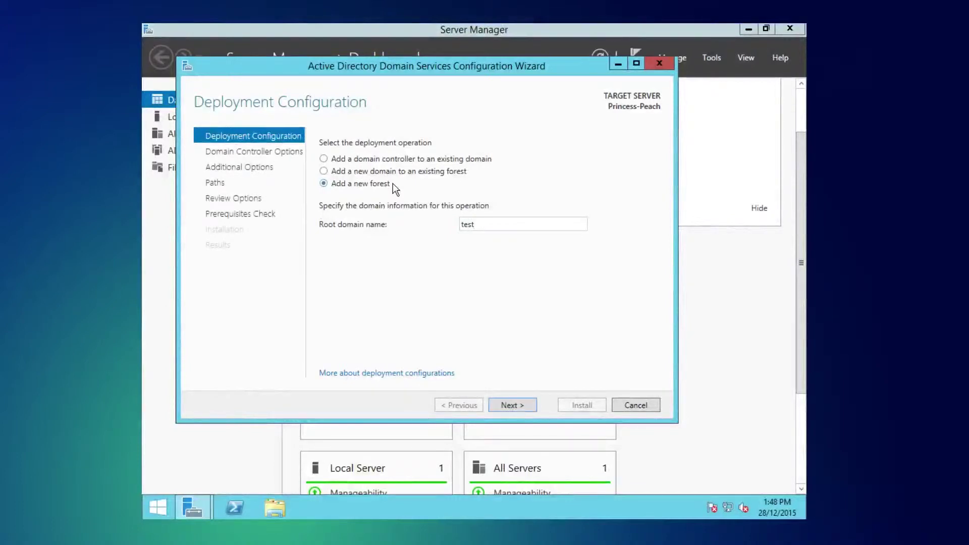
key("BackSpace")
key("BackSpace")
key("BackSpace")
key("BackSpace")
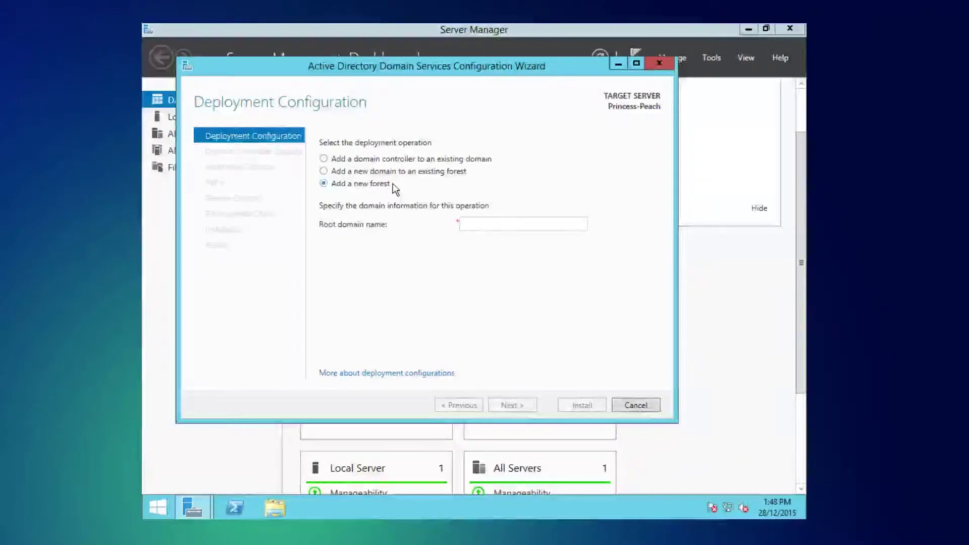
type("Adapt-it")
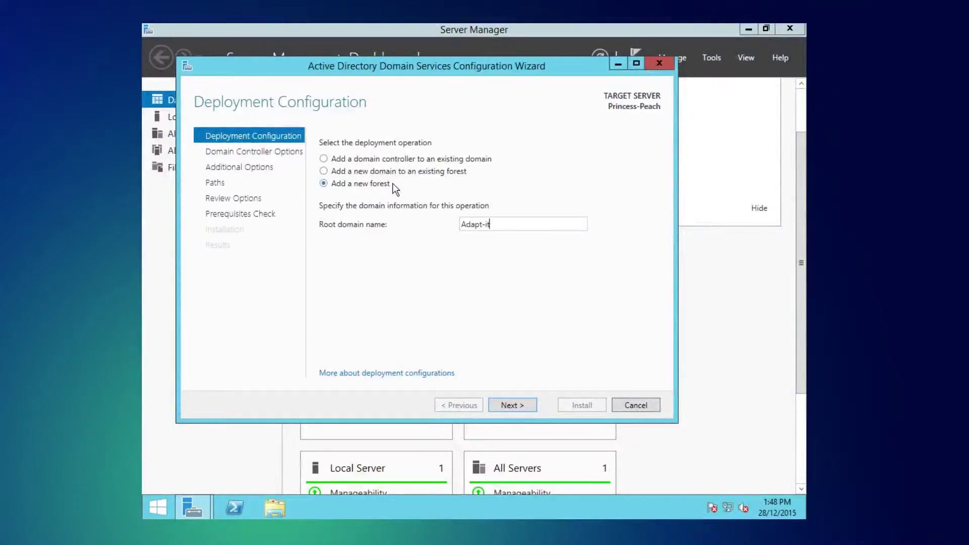
type(".net")
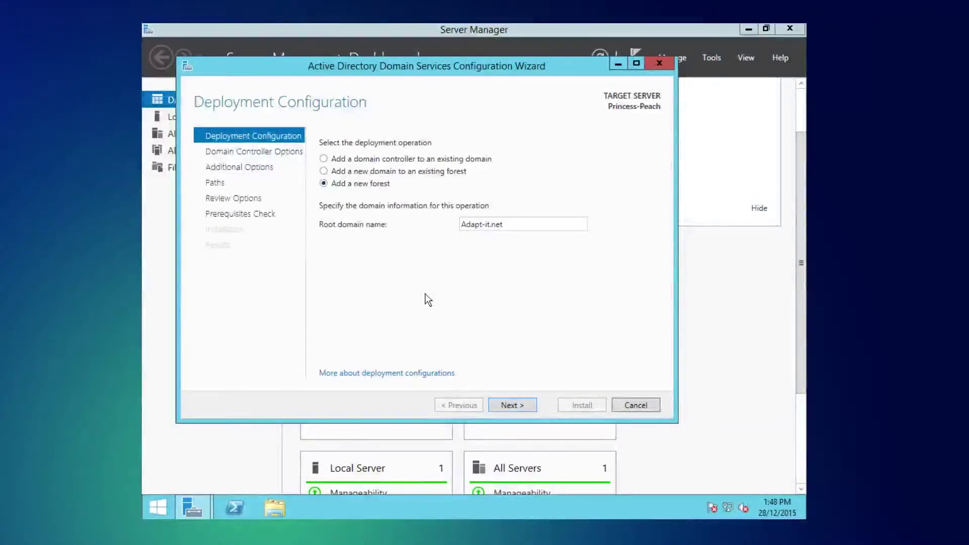
left_click(511, 405)
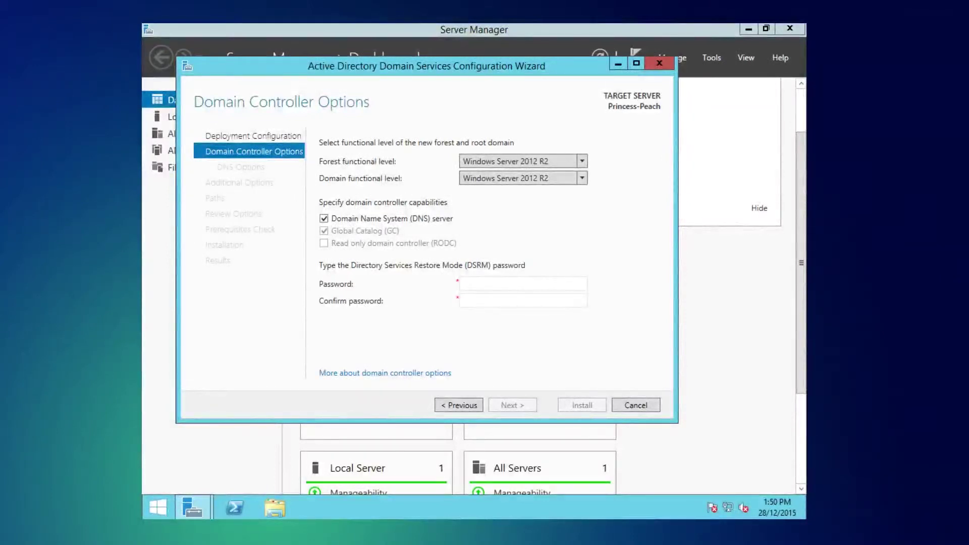
Step: Enter and confirm the Directory Services Restore Mode password, then continue to DNS Options
left_click(479, 290)
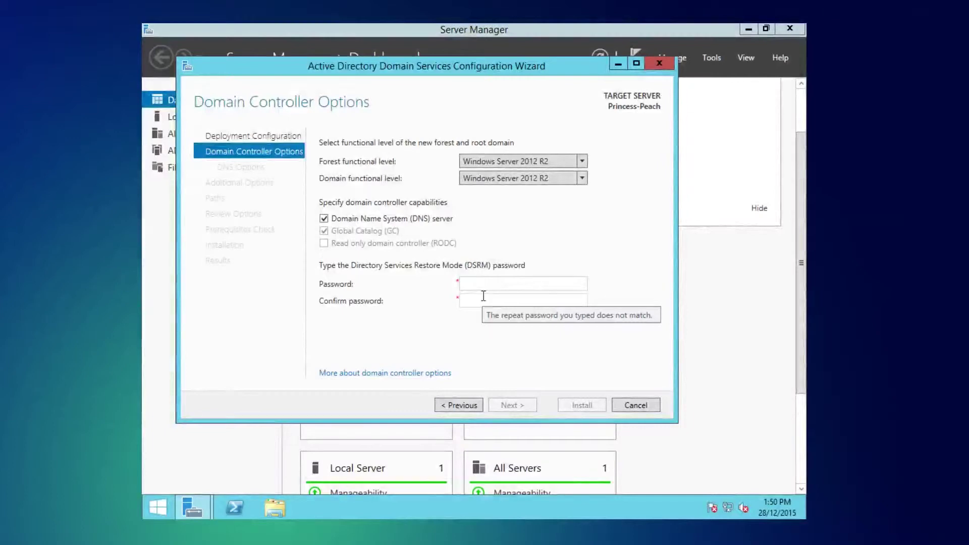
type("************")
key("Tab")
type("************")
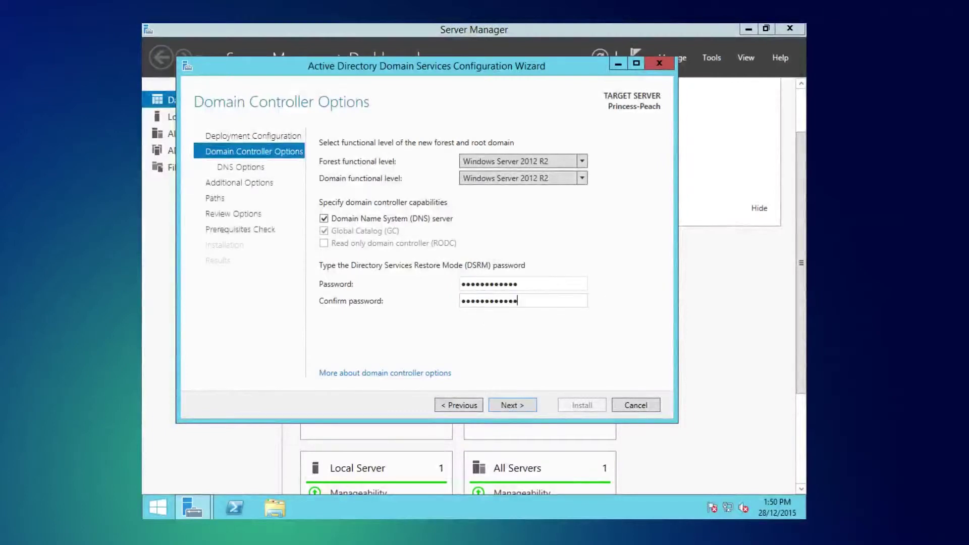
left_click(511, 405)
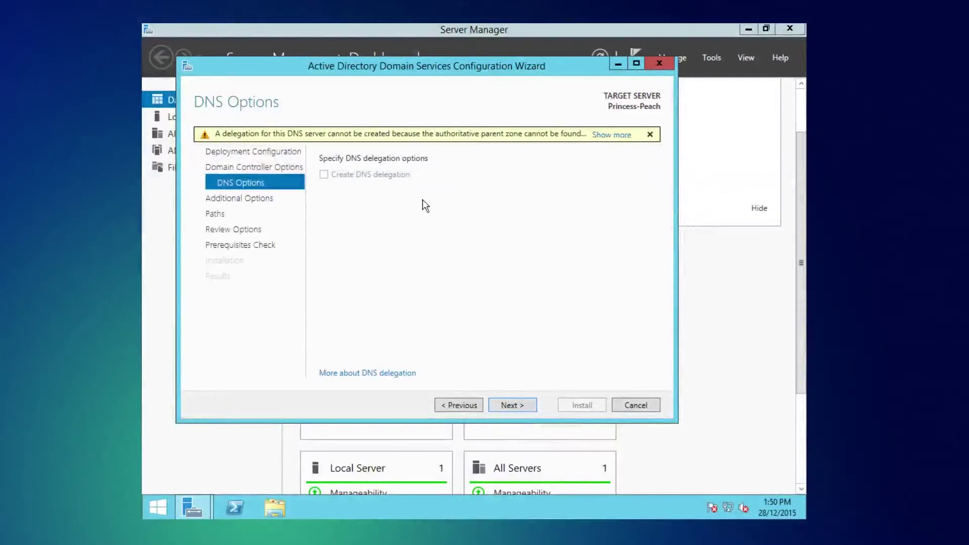
Step: Accept the default DNS options and the ADAPT-IT NetBIOS name, then review the passed prerequisite results
left_click(525, 406)
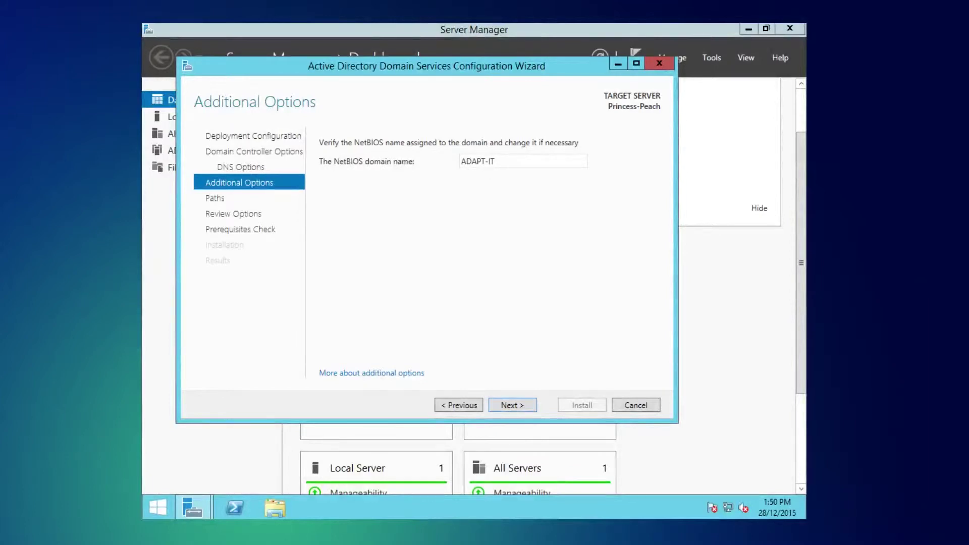
left_click(514, 405)
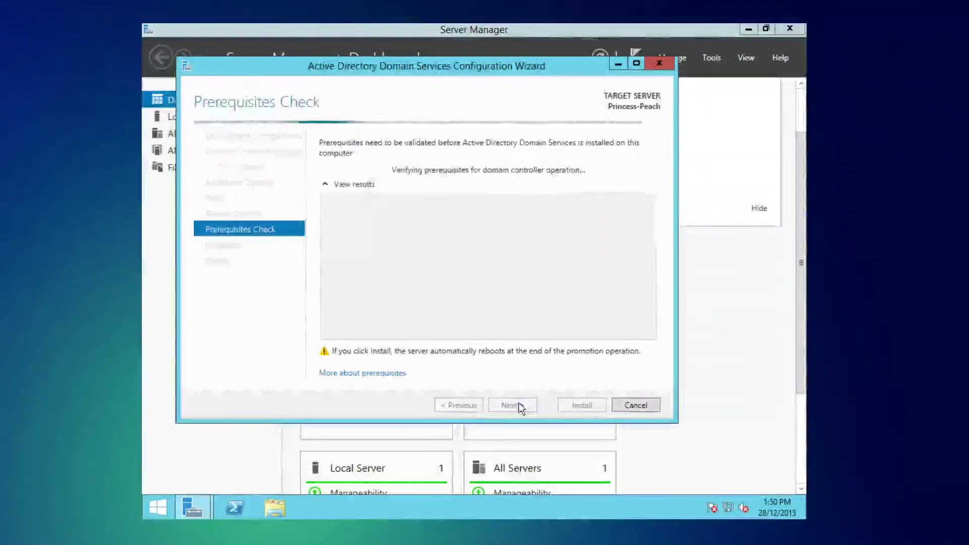
left_click(525, 325)
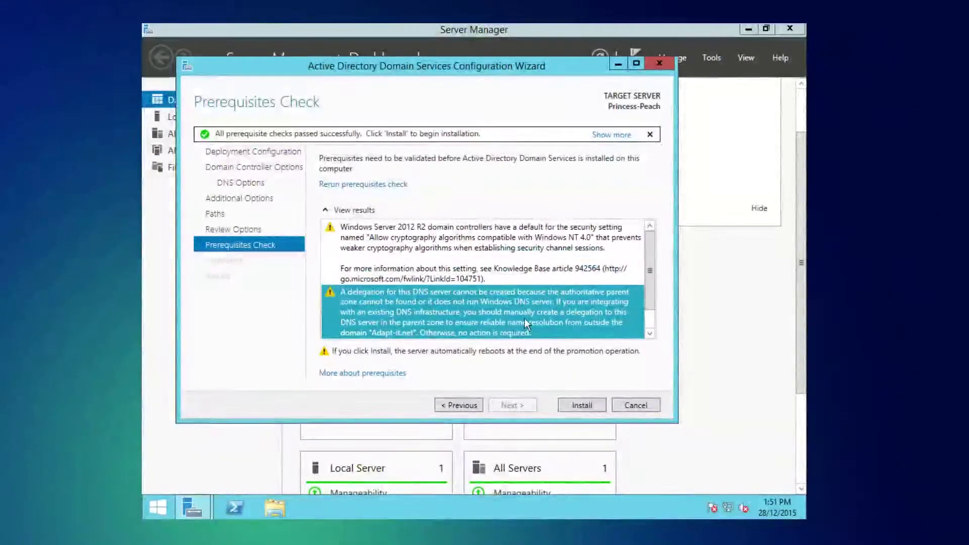
Step: Start the AD DS installation to promote the server to a domain controller
left_click(582, 405)
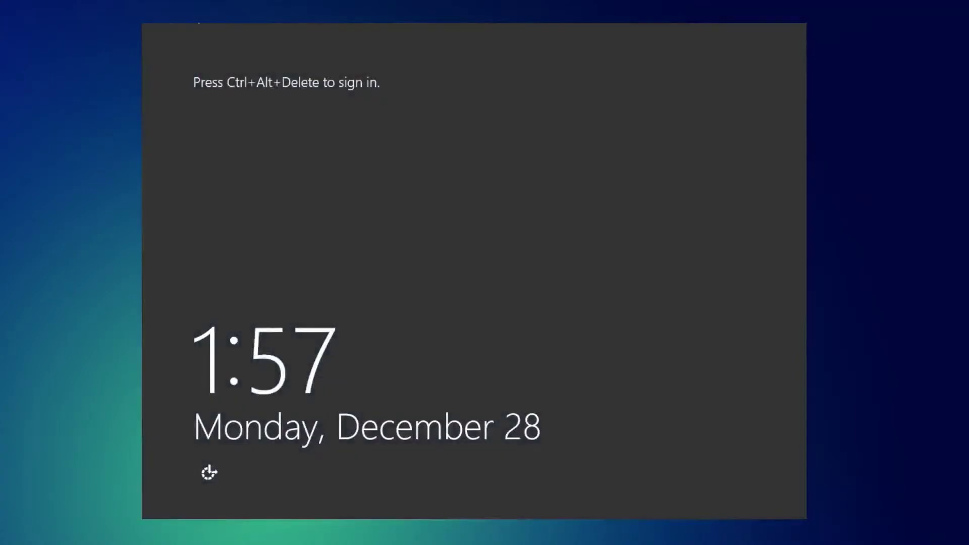
Step: Sign in to the ADAPT-IT domain as Administrator with the account password
key("ctrl+alt+Delete")
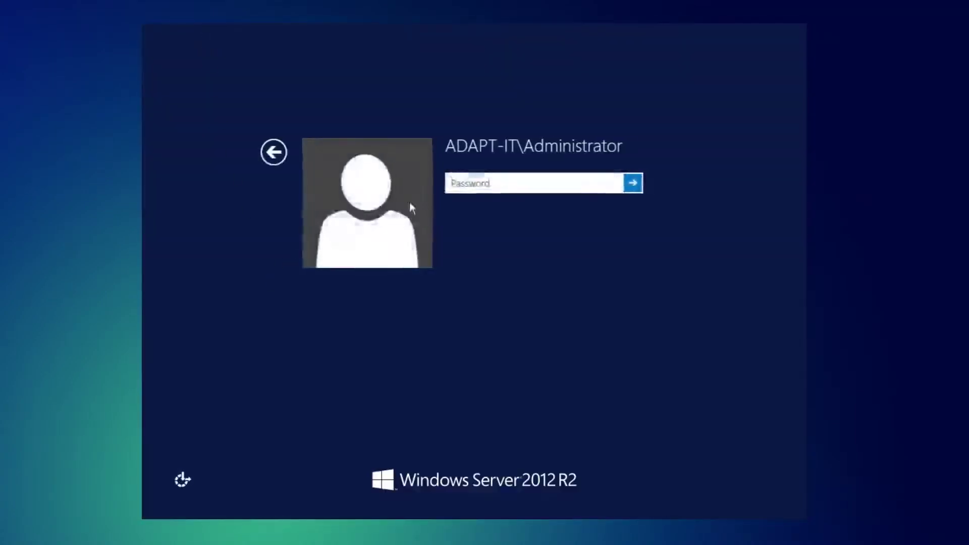
type("*************")
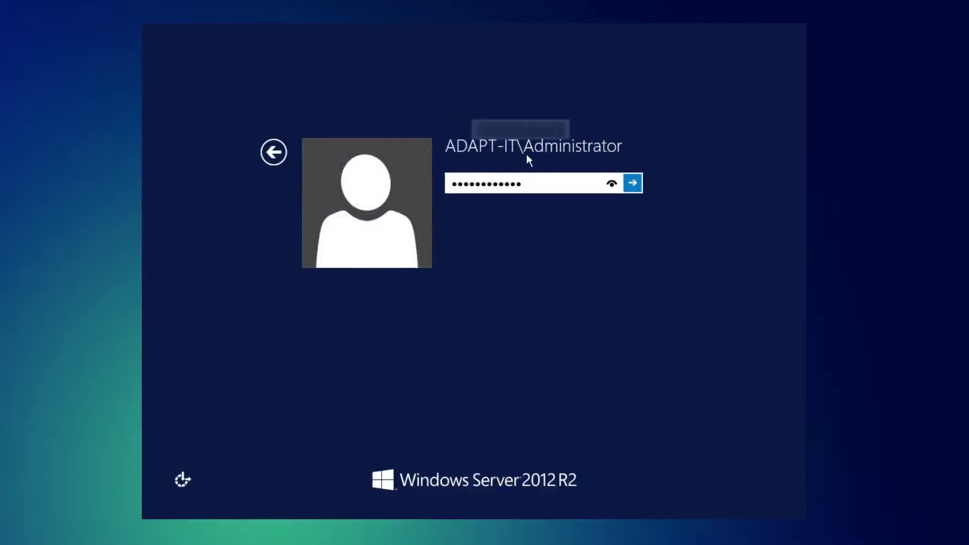
left_click(633, 184)
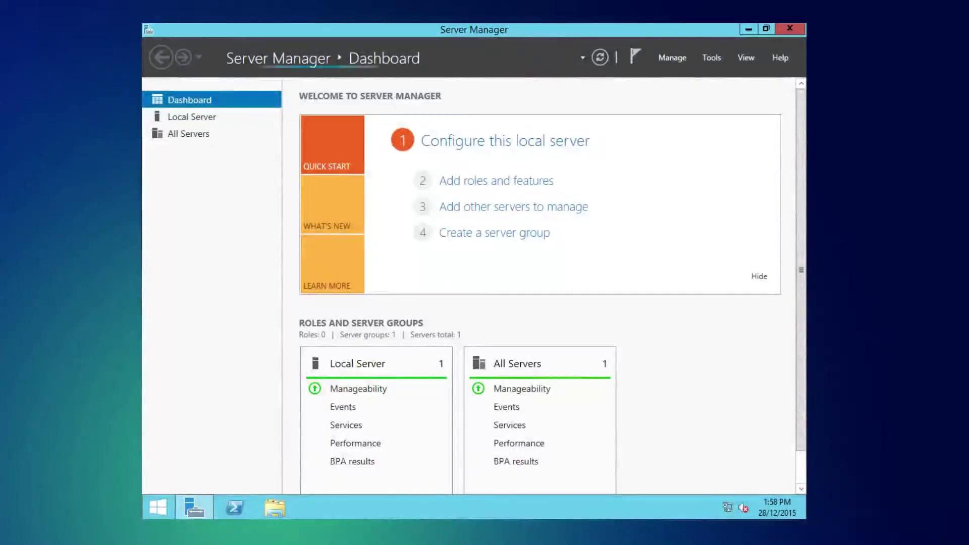
Step: Close Server Manager and launch Active Directory Users and Computers from the Start screen's Apps list
left_click(777, 29)
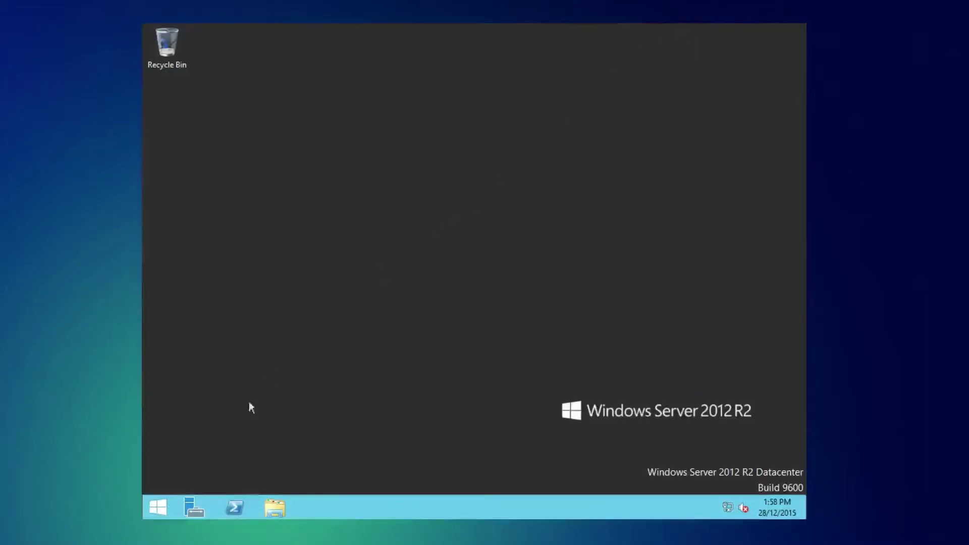
left_click(158, 507)
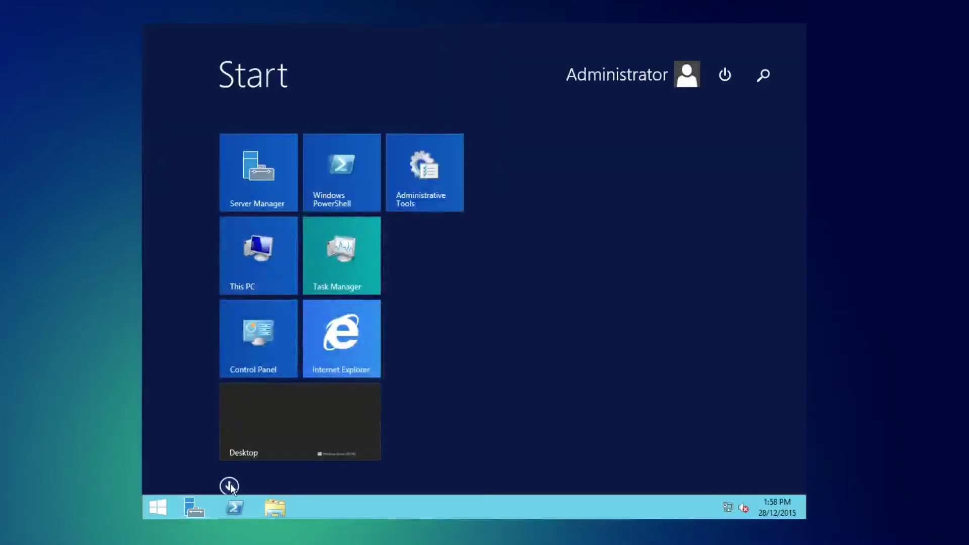
left_click(229, 486)
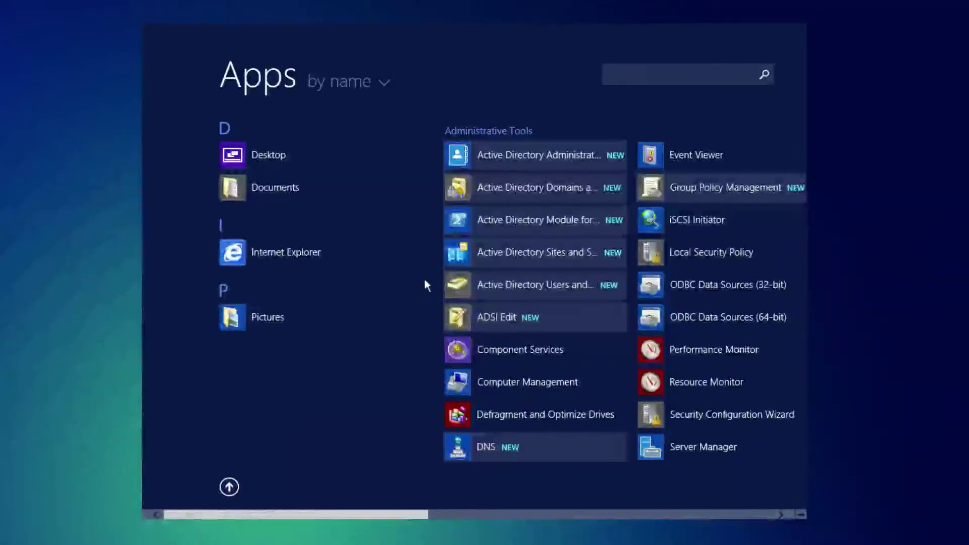
left_click(531, 284)
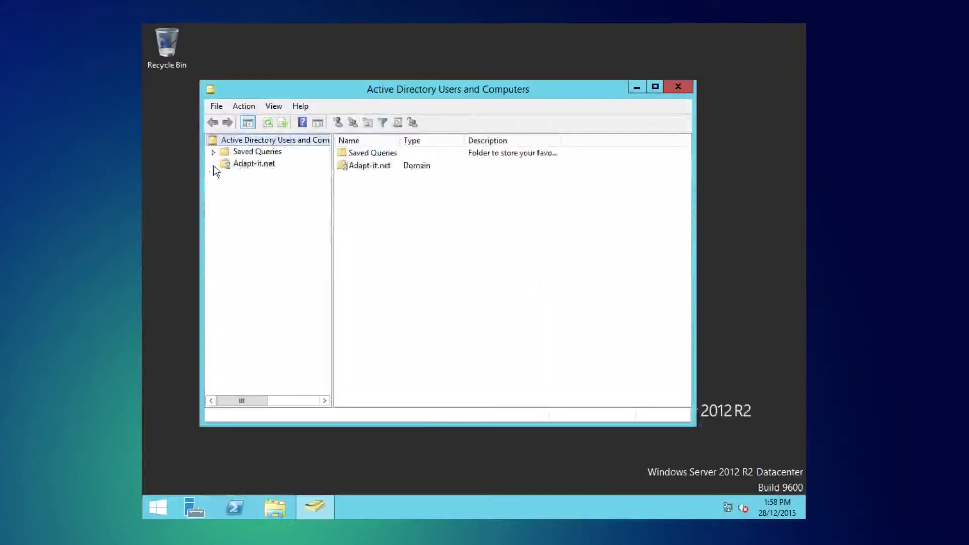
Step: Browse Adapt-it.net and its Users container, then add an organizational unit named groups to the domain
left_click(213, 164)
left_click(247, 234)
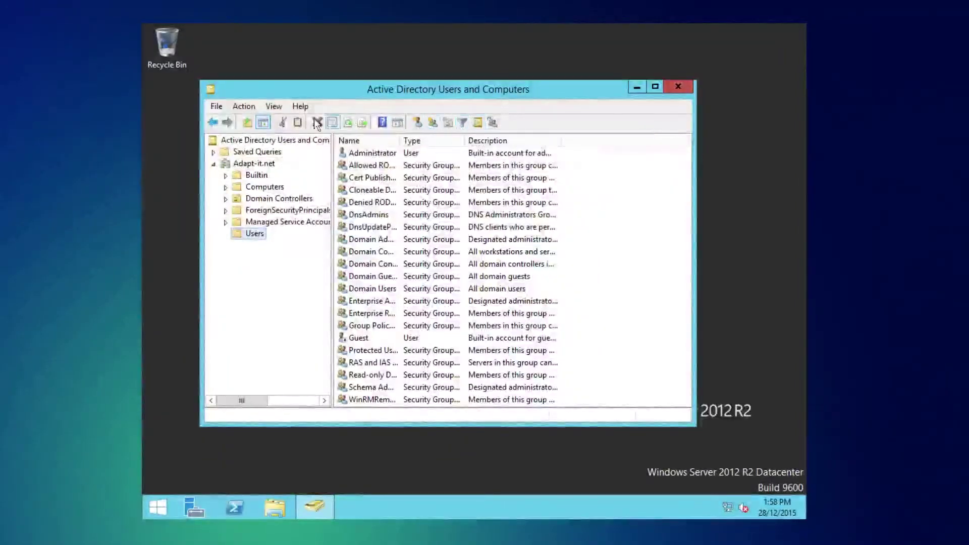
left_click(213, 164)
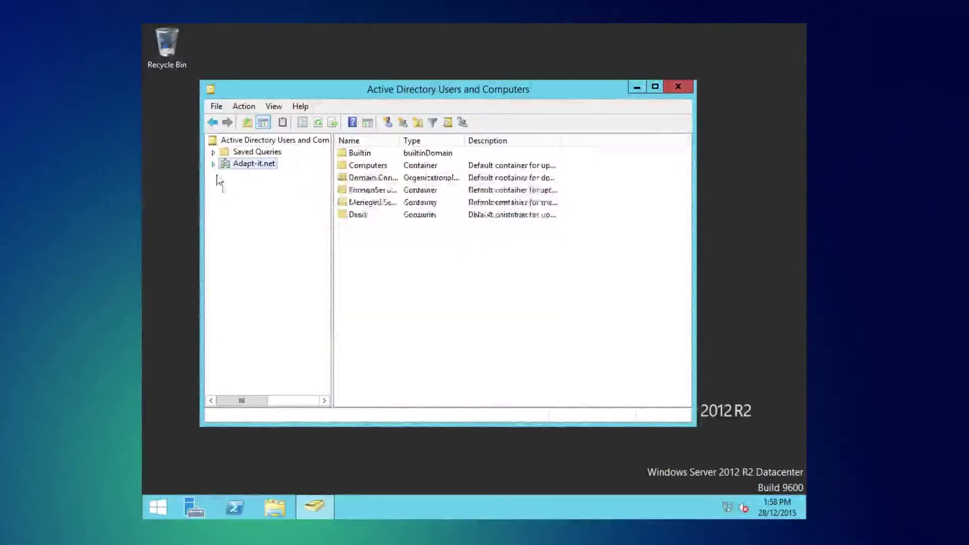
right_click(384, 252)
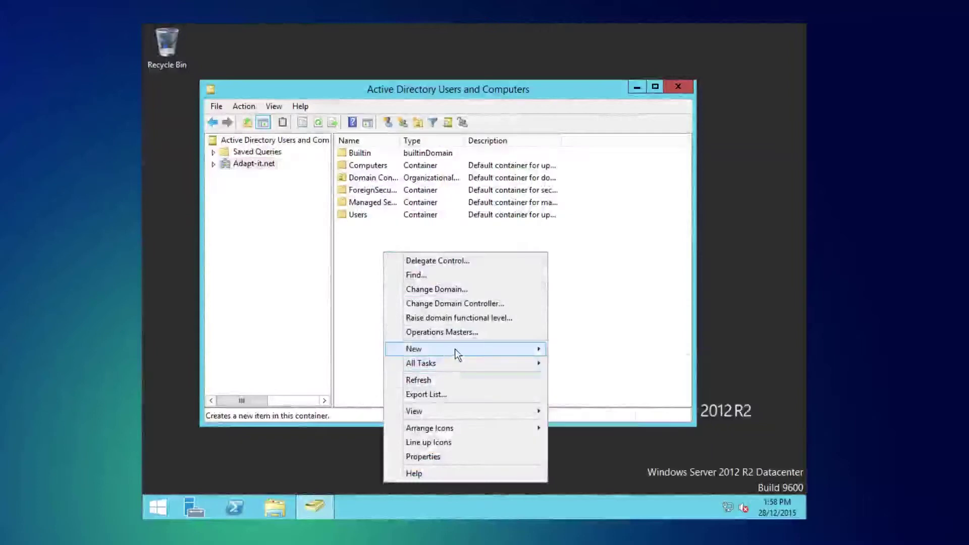
mouse_move(457, 353)
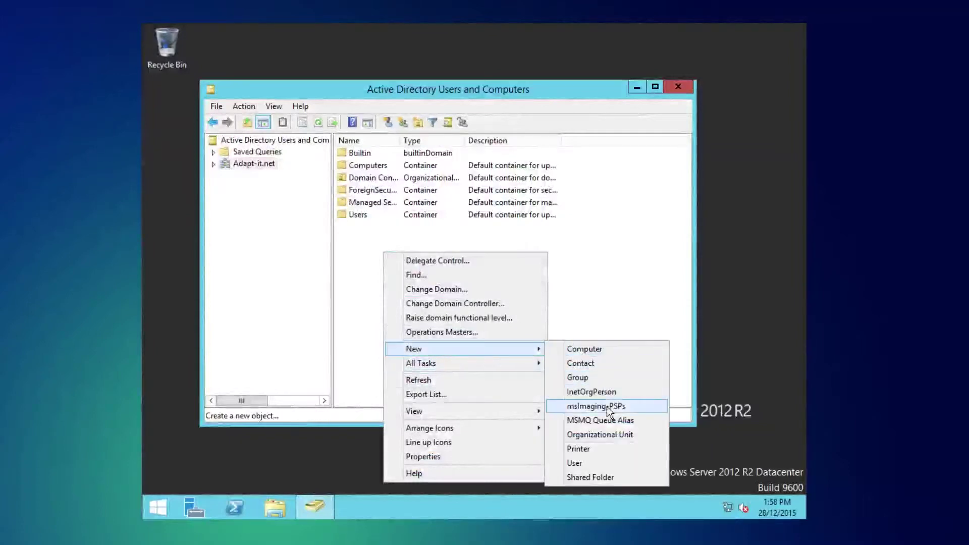
left_click(606, 434)
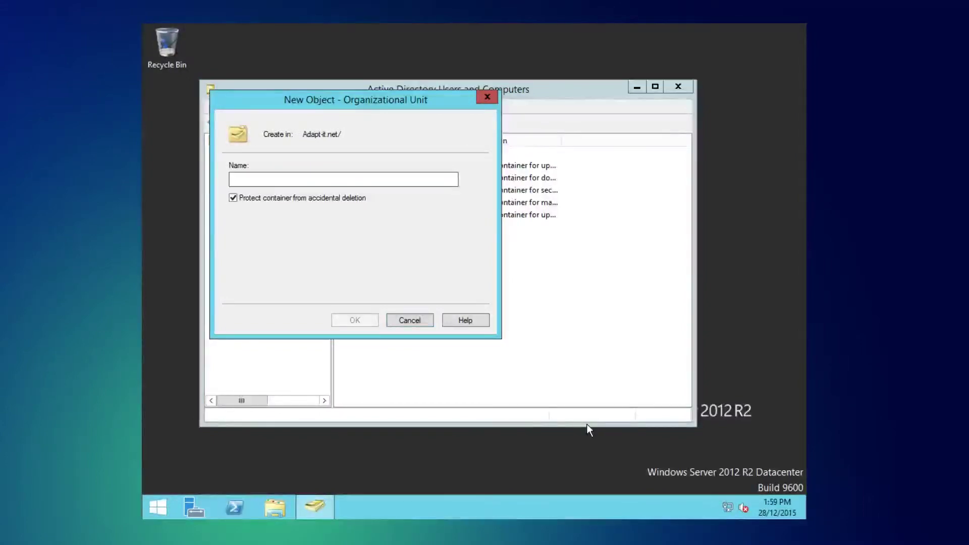
type("groups")
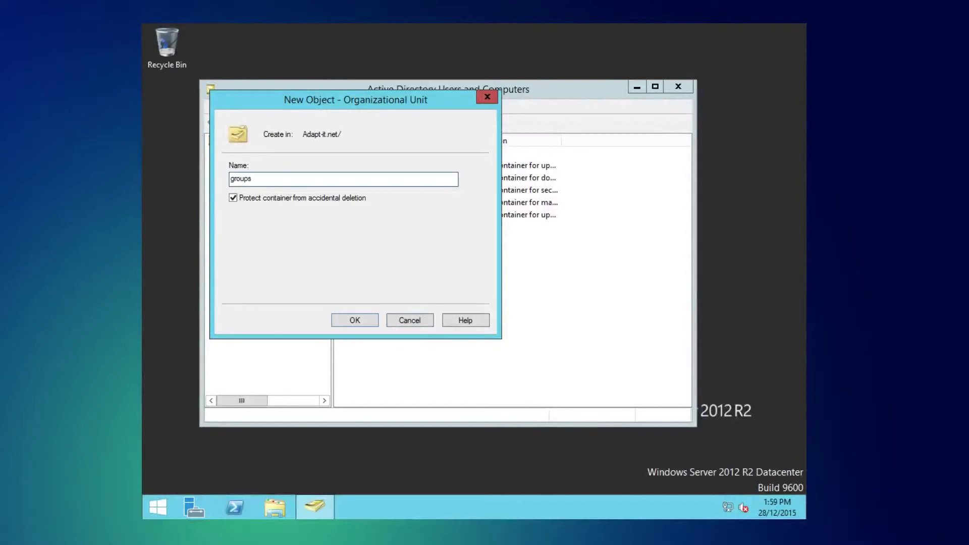
key("Return")
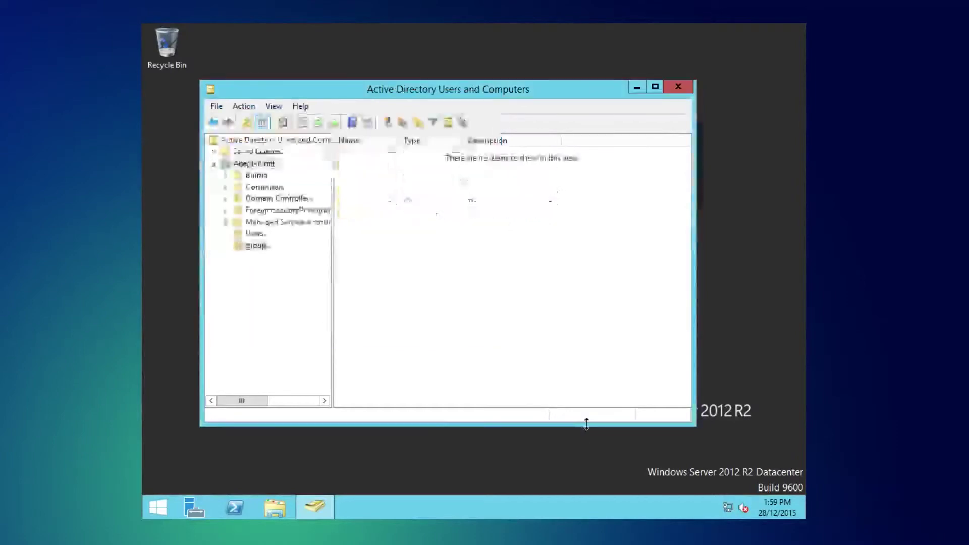
Step: Select every security group in Users except Guest and drag them into the groups OU, confirming the move
left_click(235, 233)
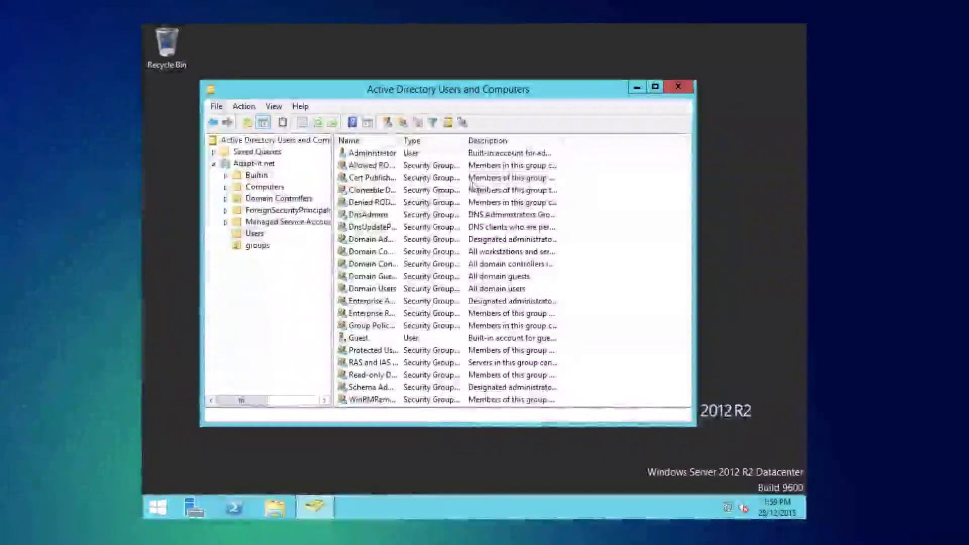
left_click(458, 168)
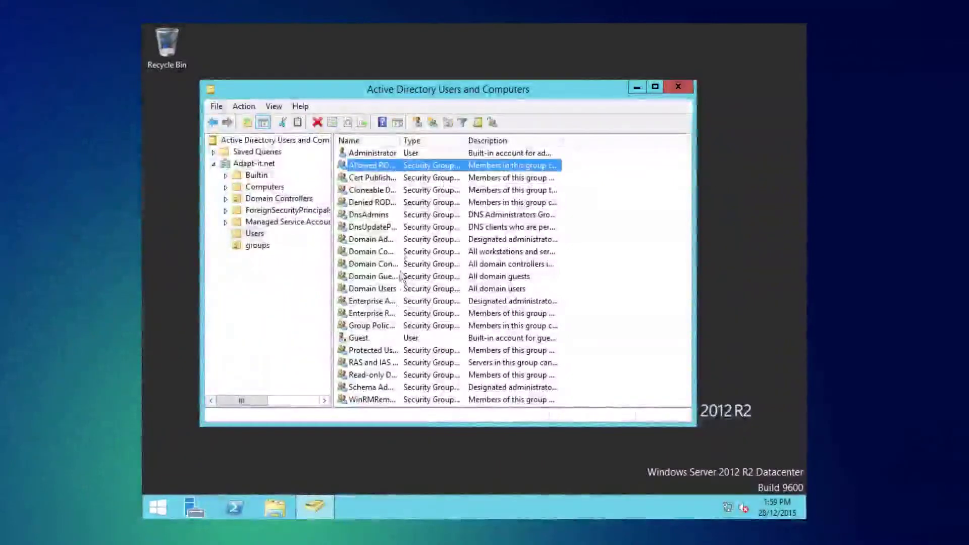
left_click(382, 330, "ctrl")
left_click(384, 313, "ctrl")
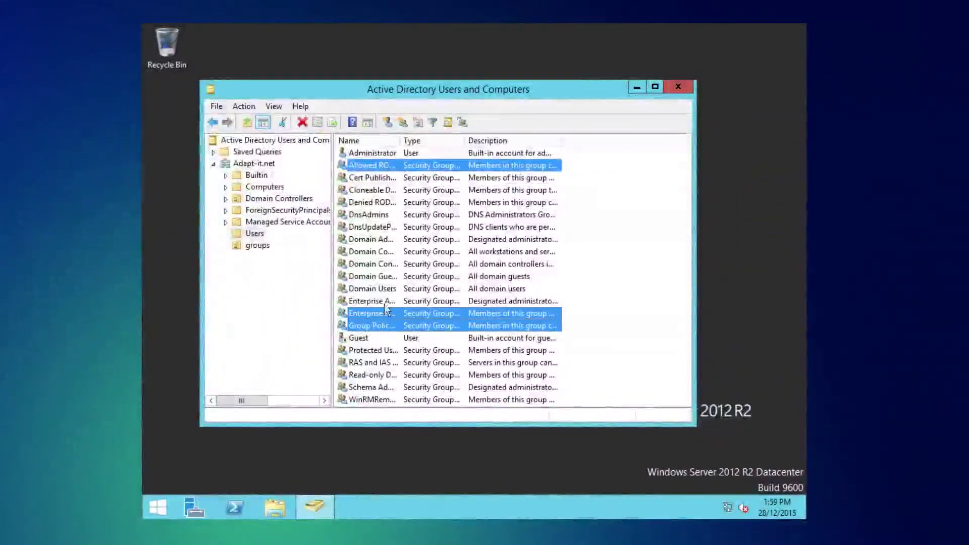
left_click(384, 301, "ctrl")
left_click(386, 288, "shift")
left_click(396, 167)
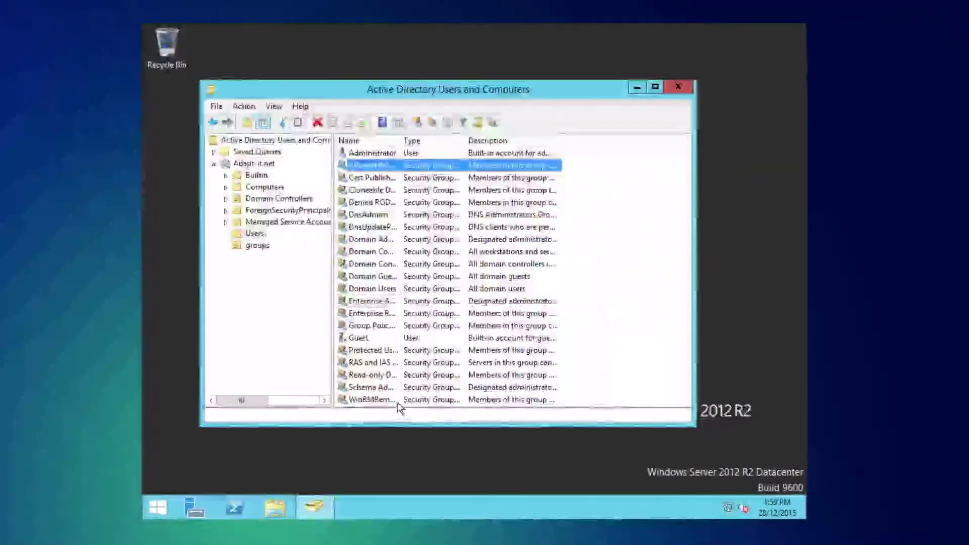
left_click(399, 401, "shift")
left_click(374, 336, "ctrl")
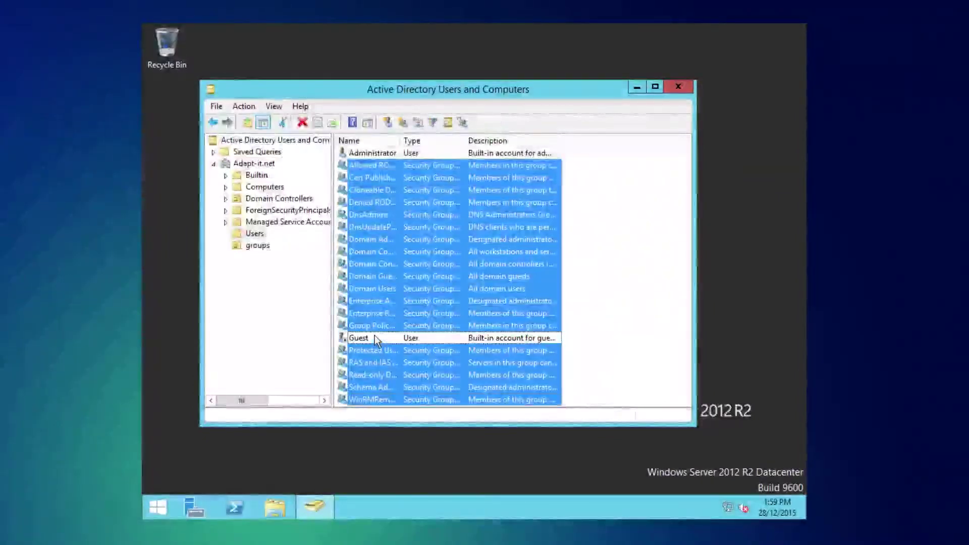
left_click_drag(396, 326, 263, 246)
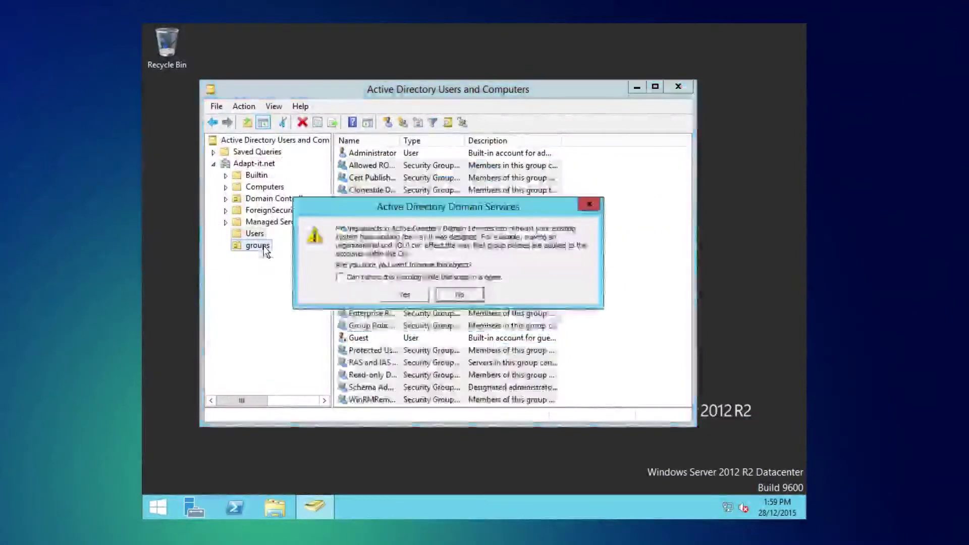
left_click(409, 296)
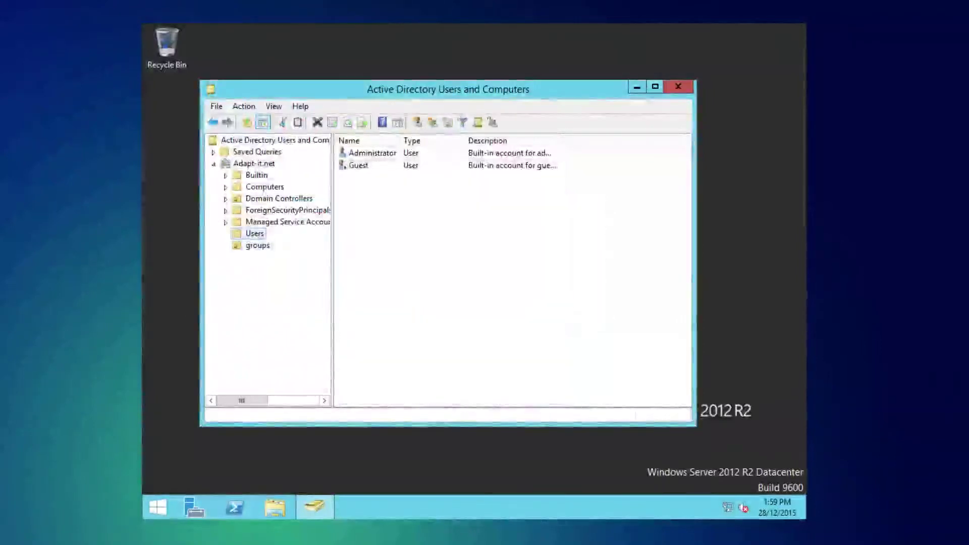
Step: Start a new user in Users, entering the first name and user logon name
right_click(456, 204)
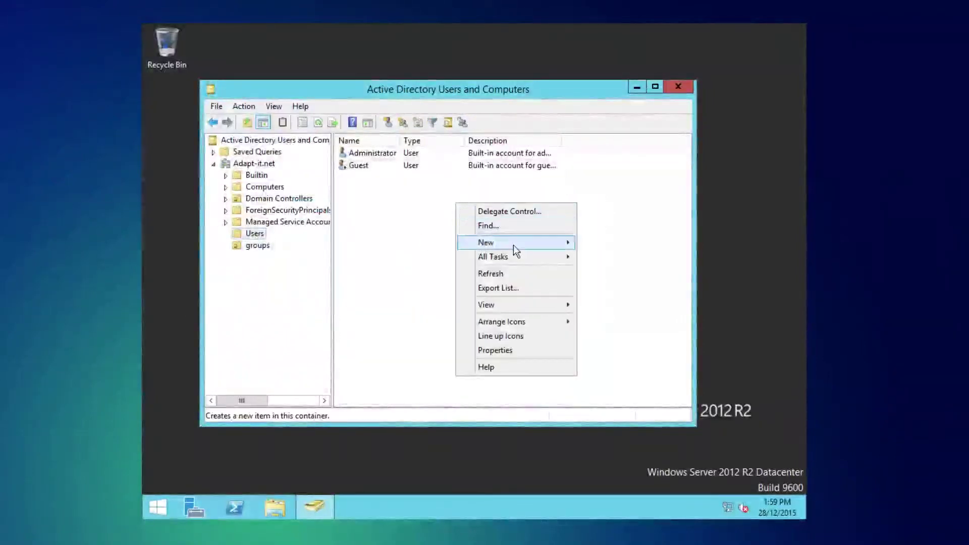
mouse_move(513, 244)
left_click(618, 355)
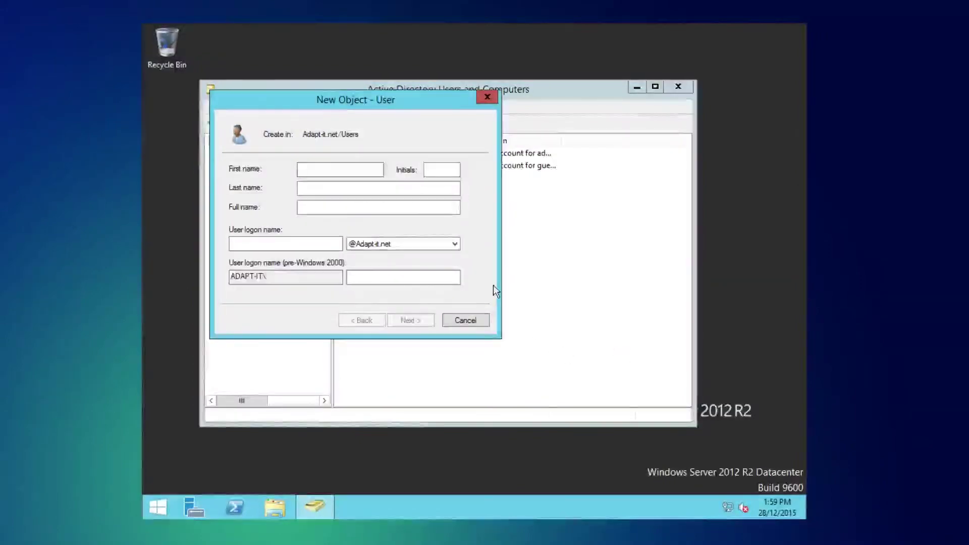
type("Pierce")
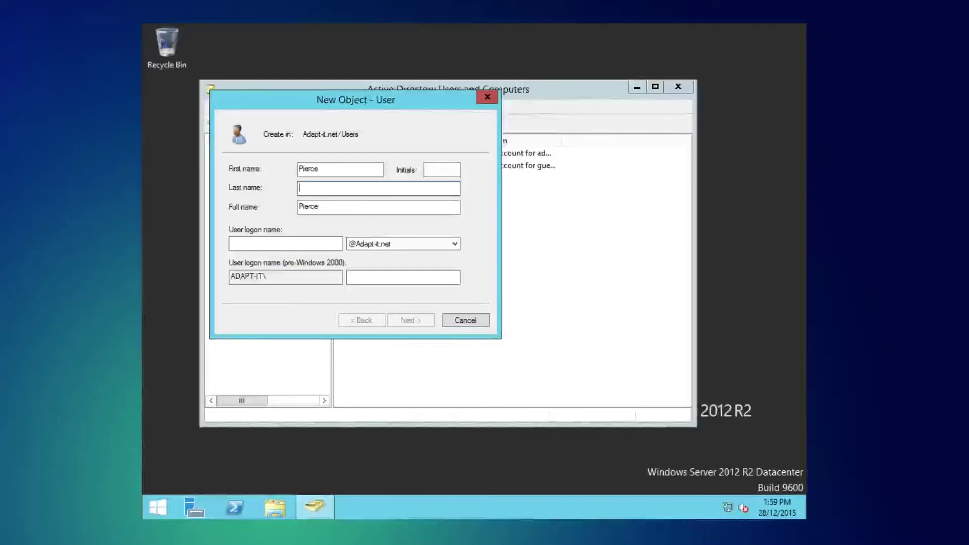
key("Tab")
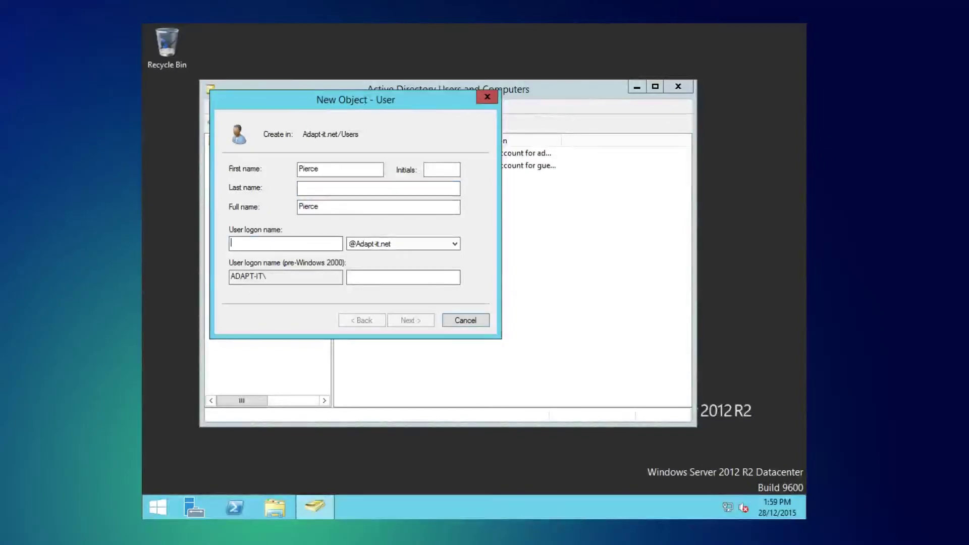
type("pierce")
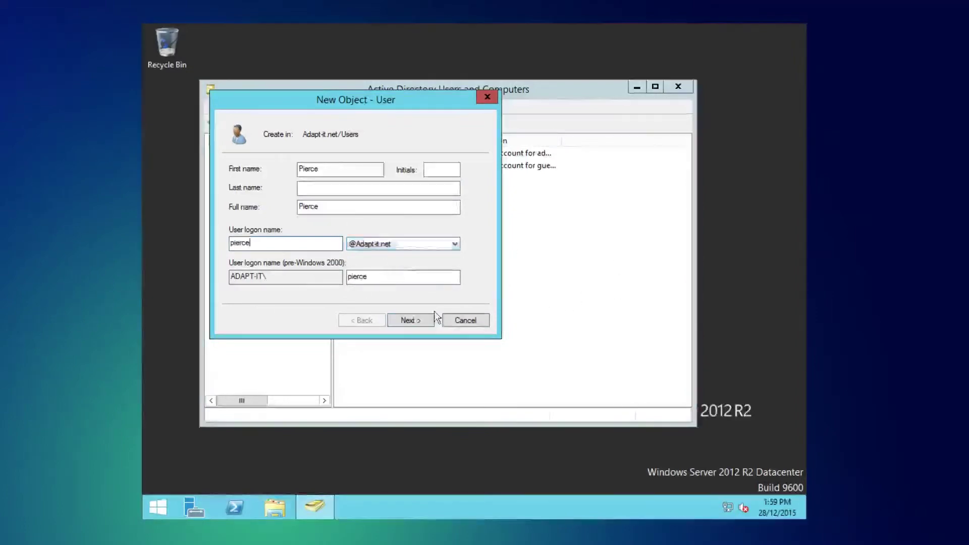
left_click(409, 320)
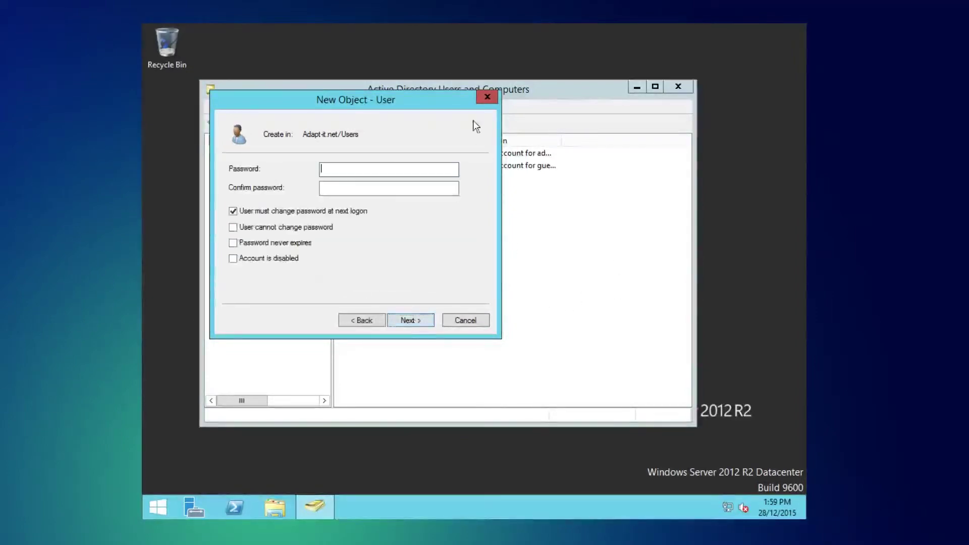
Step: Set the user's password, clear must-change-at-next-logon, tick Password never expires, and finish
type("****************")
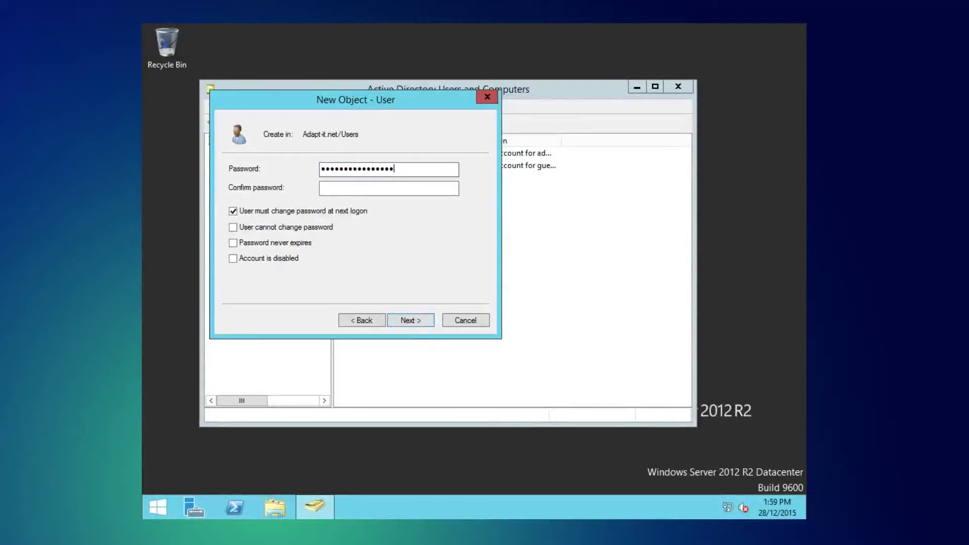
type("****************")
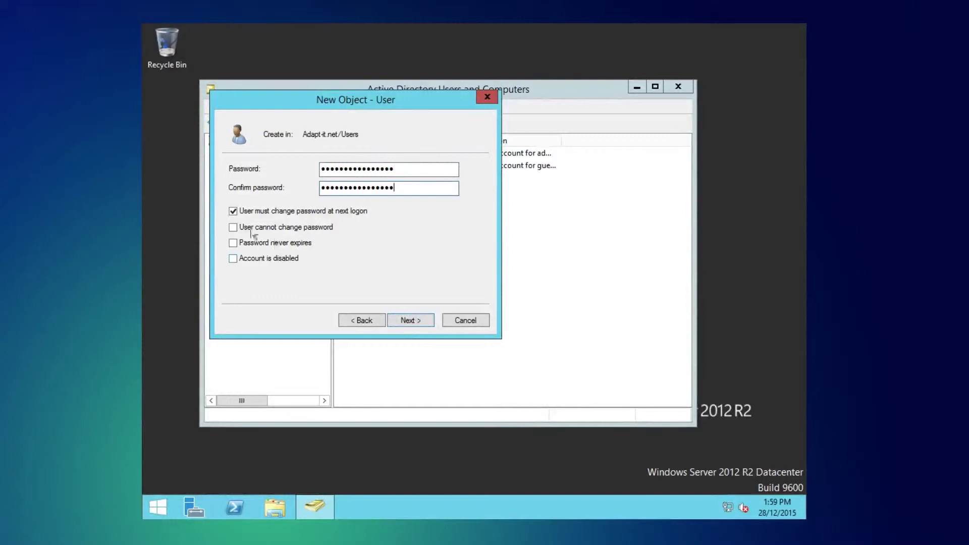
left_click(261, 211)
left_click(265, 228)
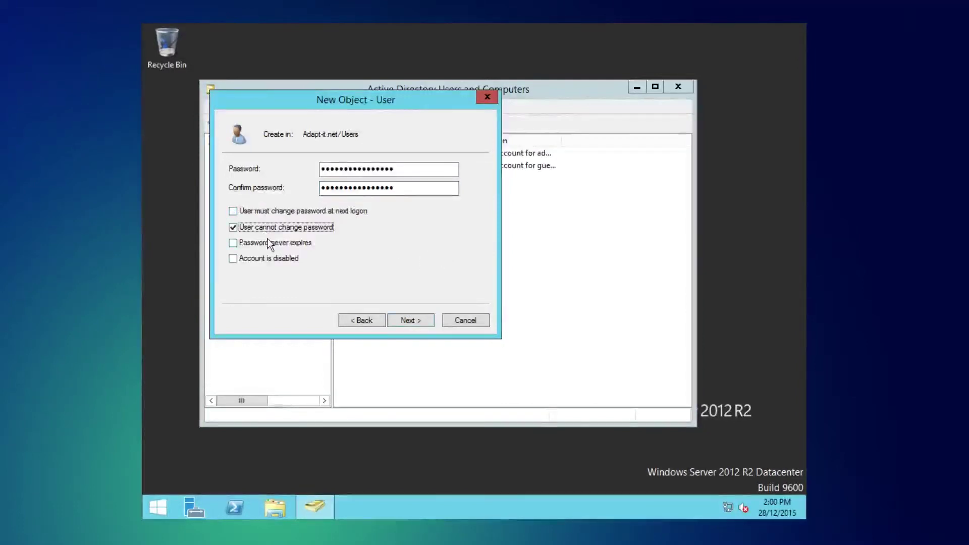
left_click(268, 231)
left_click(258, 247)
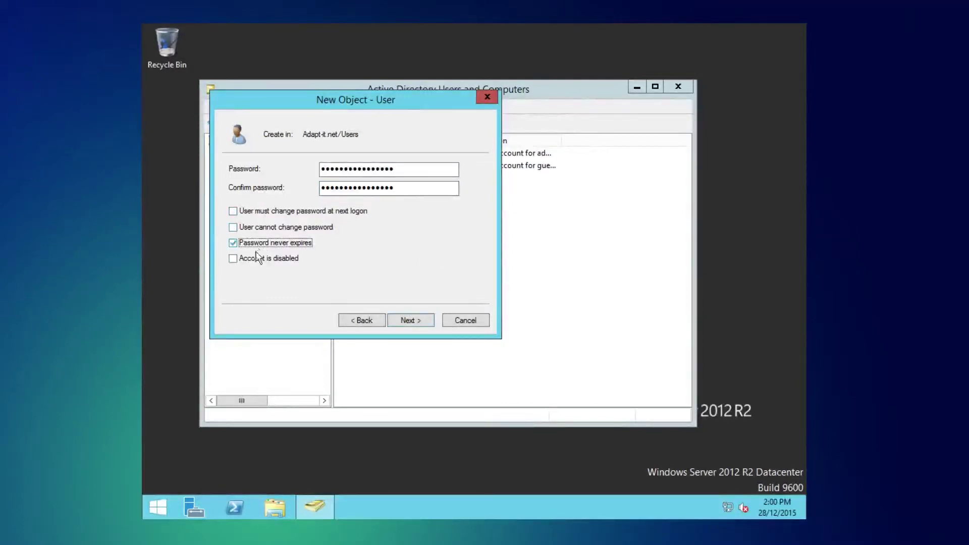
left_click(425, 324)
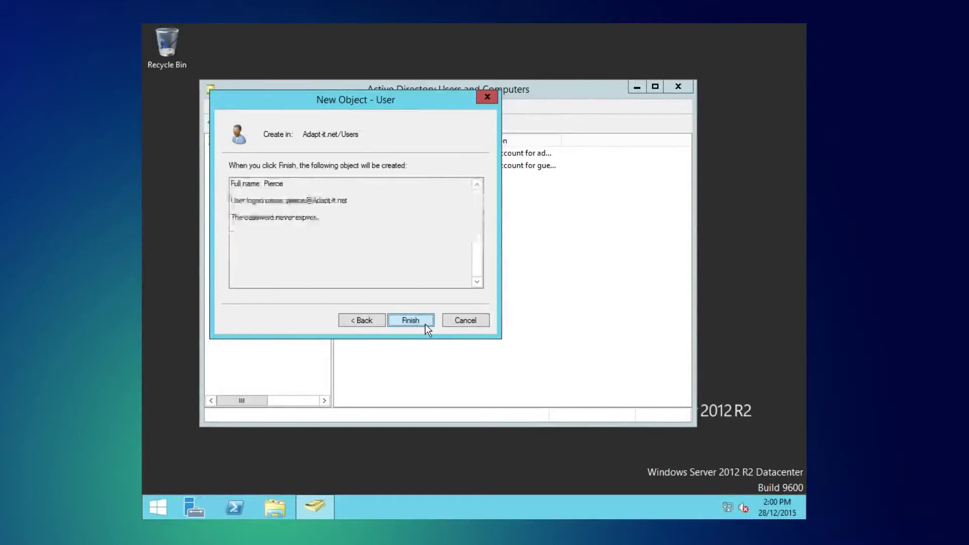
left_click(416, 326)
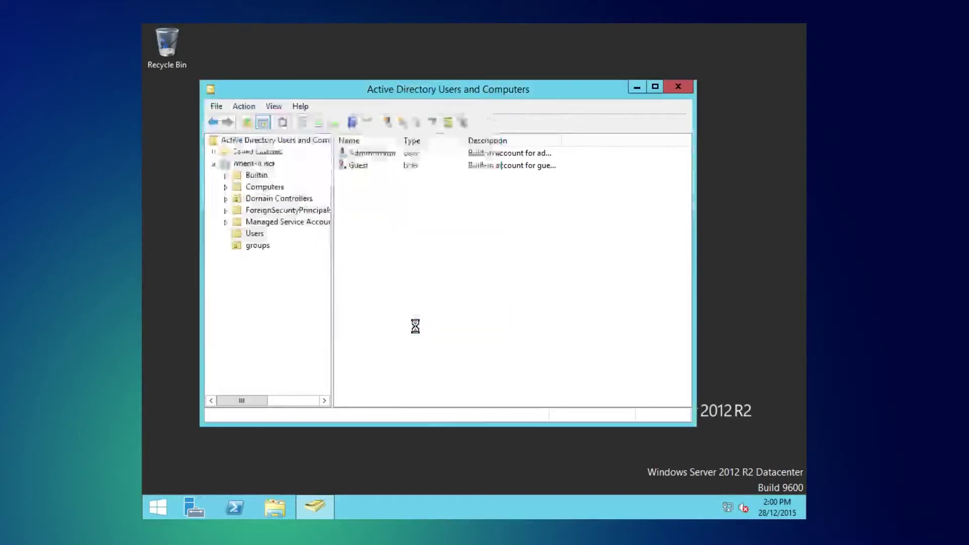
Step: Open the Administrator account's Member Of tab and move its window to the left
right_click(426, 154)
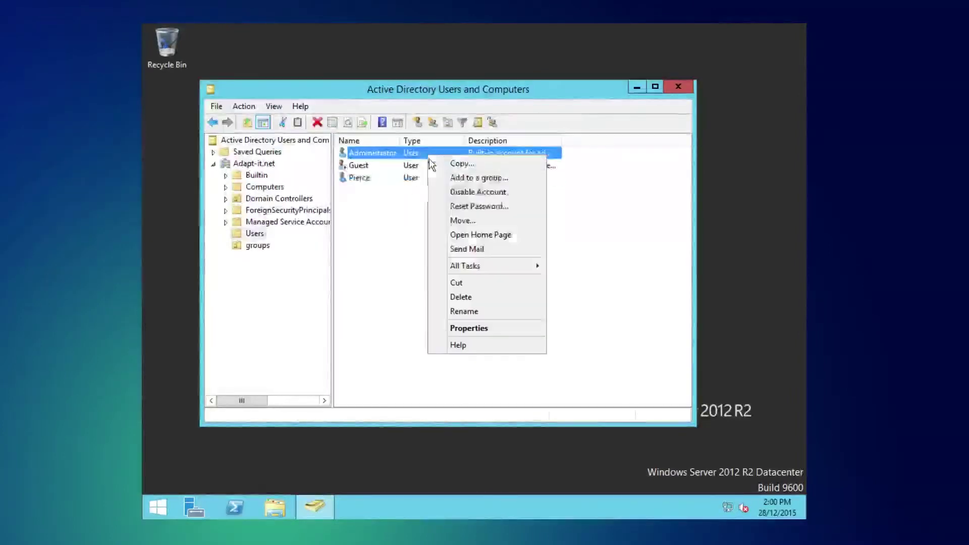
left_click(496, 329)
left_click_drag(419, 86, 276, 96)
left_click(241, 119)
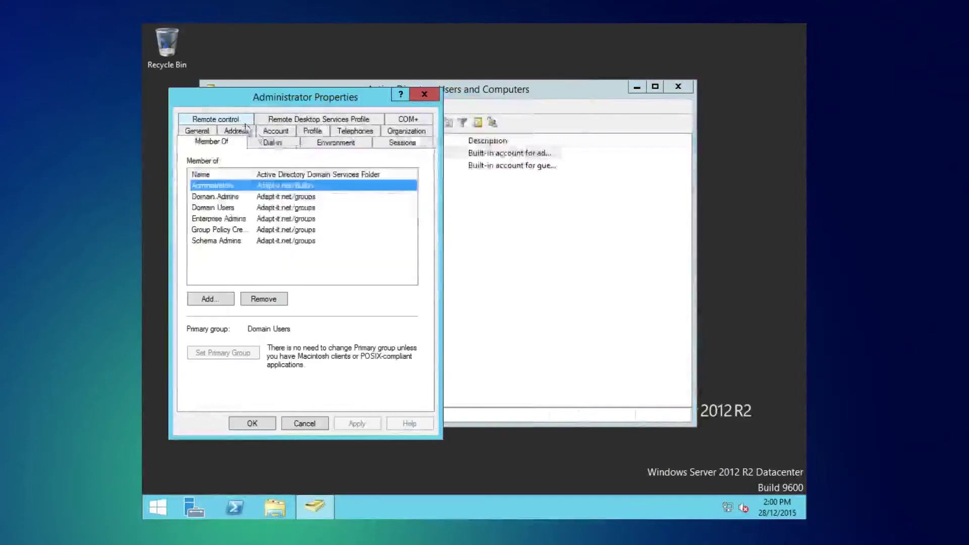
Step: Open the new user's Member Of tab on the right and begin adding groups
left_click(530, 212)
right_click(516, 170)
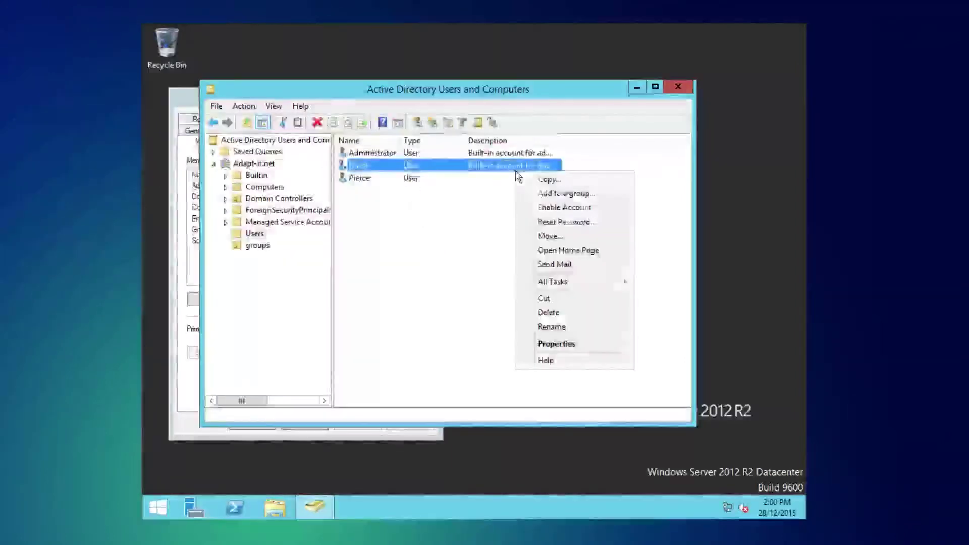
right_click(483, 178)
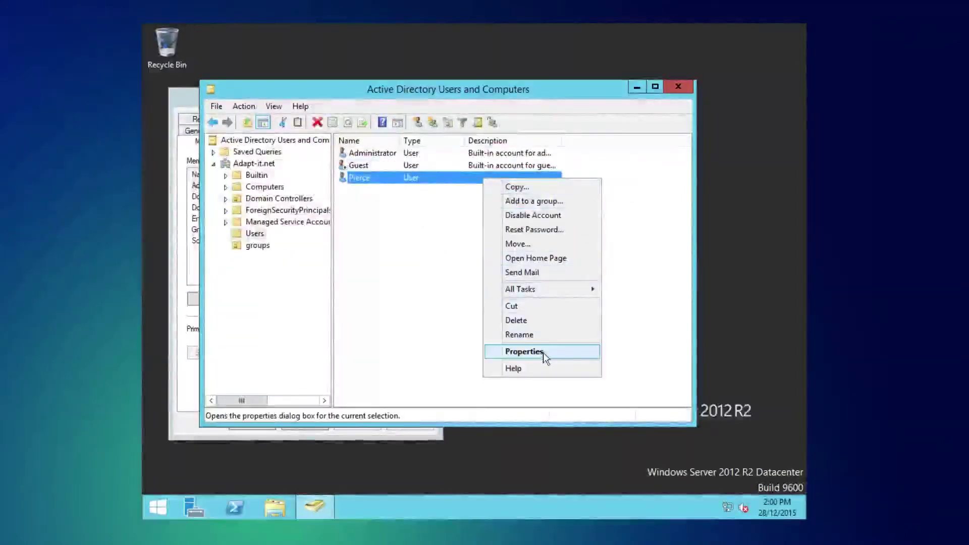
left_click(542, 352)
left_click(357, 108)
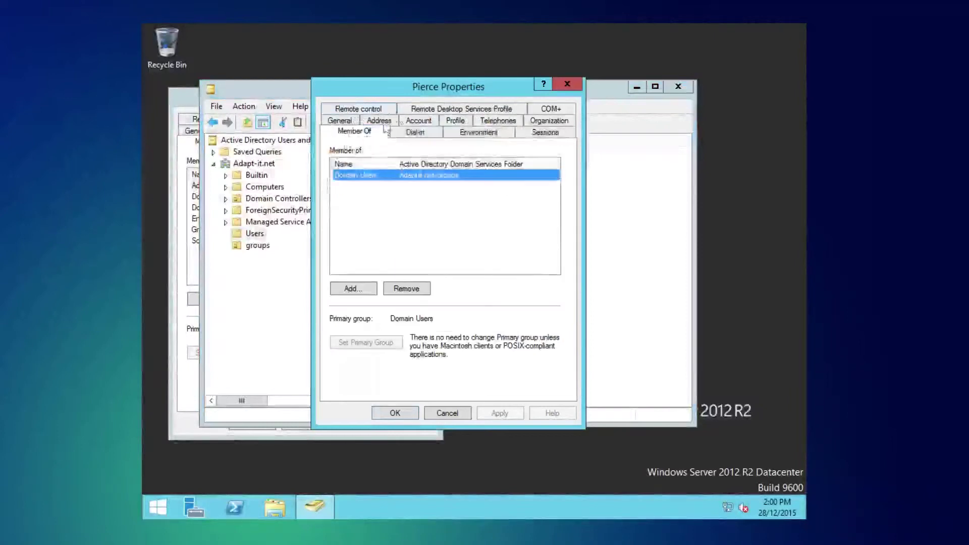
left_click_drag(488, 91, 625, 106)
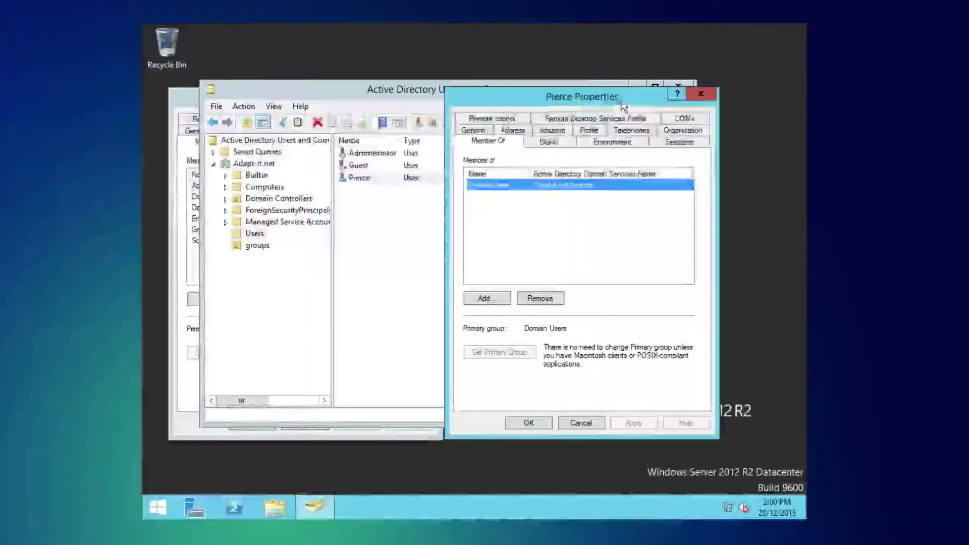
left_click(433, 389)
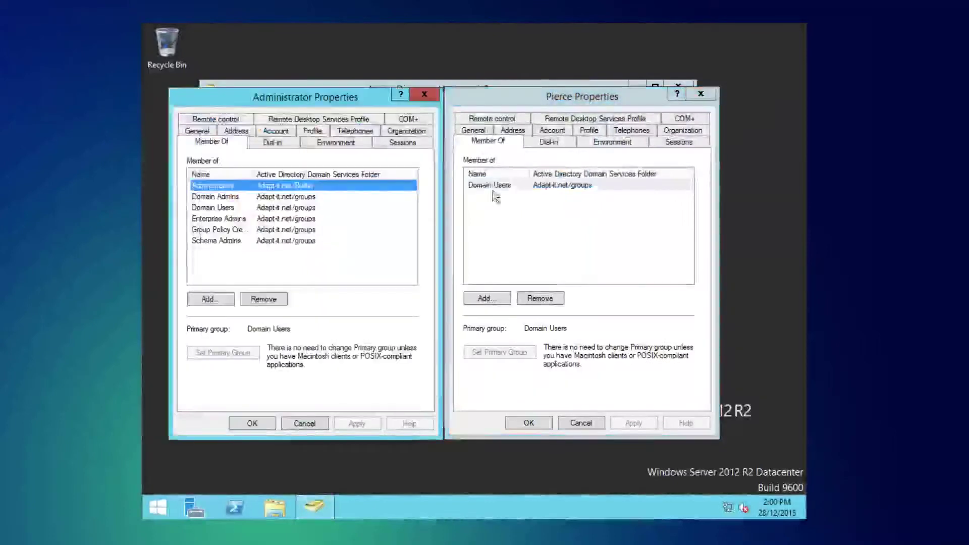
left_click(497, 299)
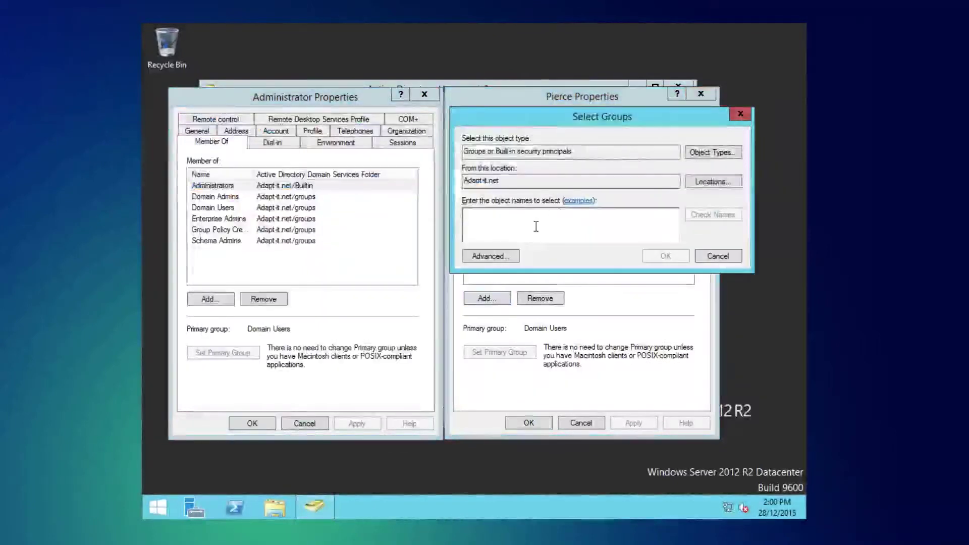
Step: Add Administrators and Domain Admins to the new user's group selection
type("a")
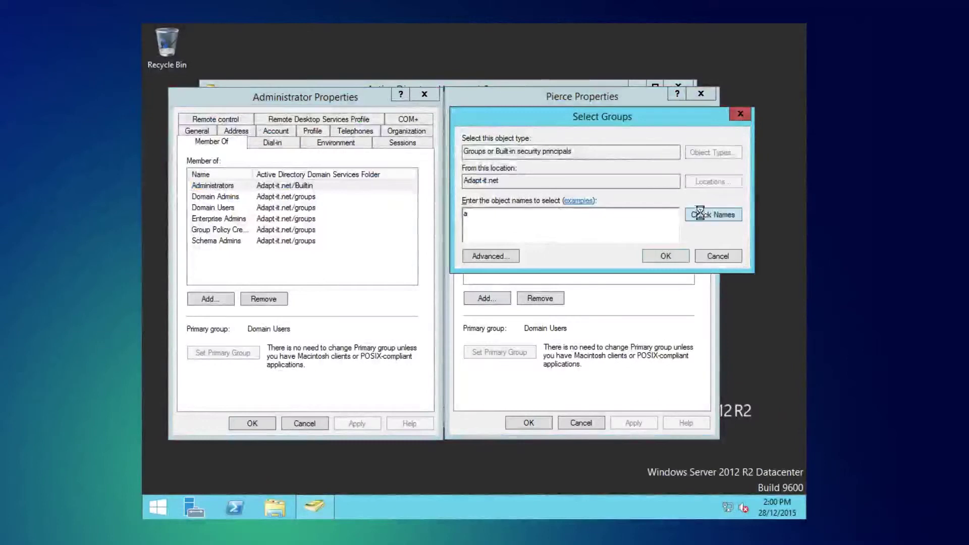
left_click(699, 214)
left_click(527, 237)
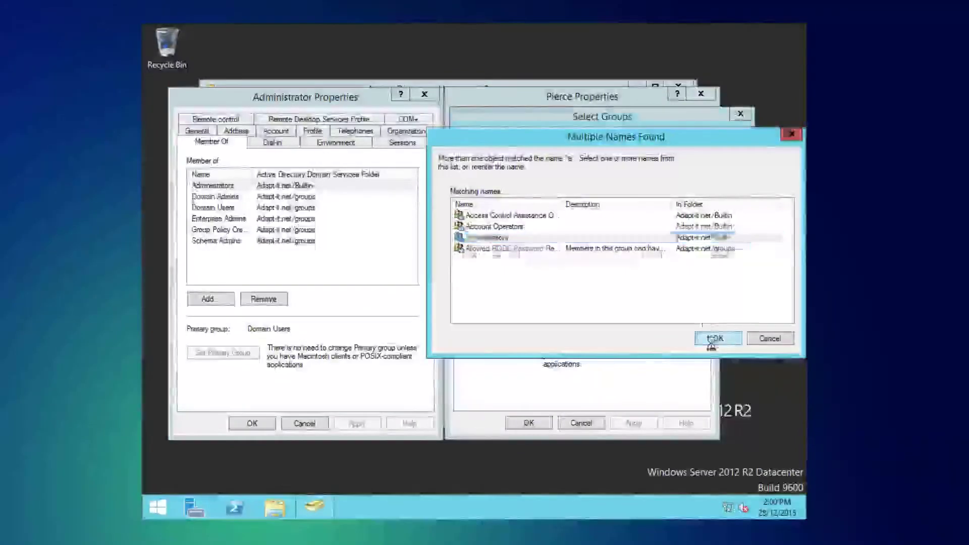
left_click(718, 338)
type("; d")
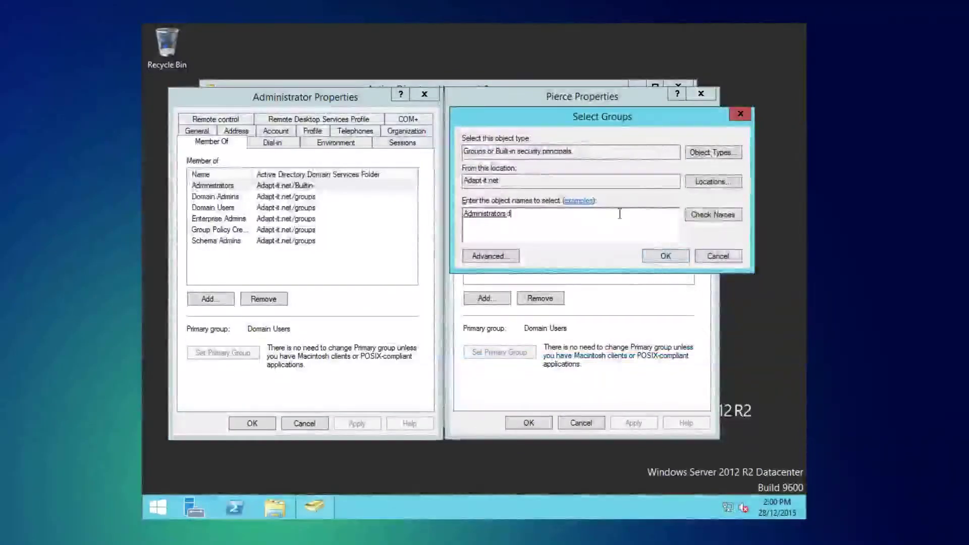
left_click(706, 215)
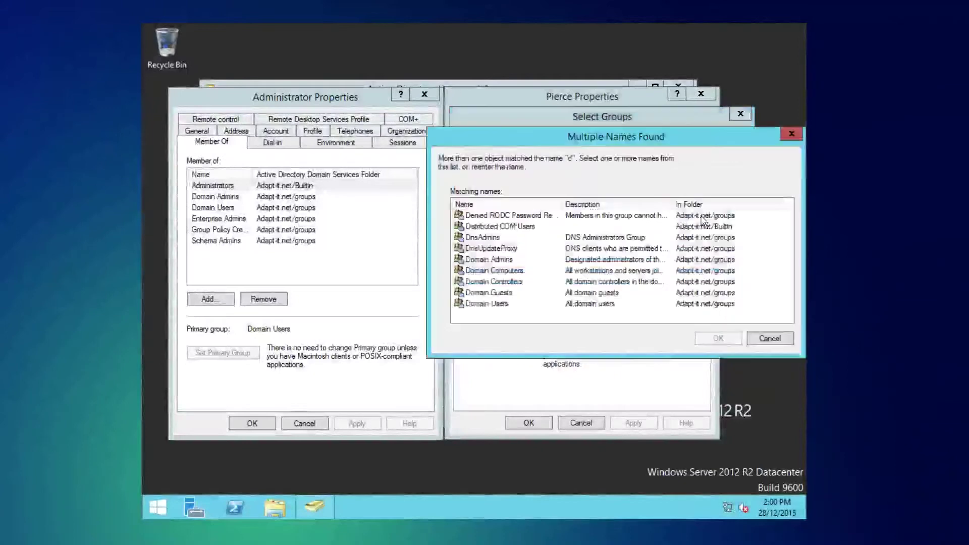
left_click(529, 260)
left_click(718, 338)
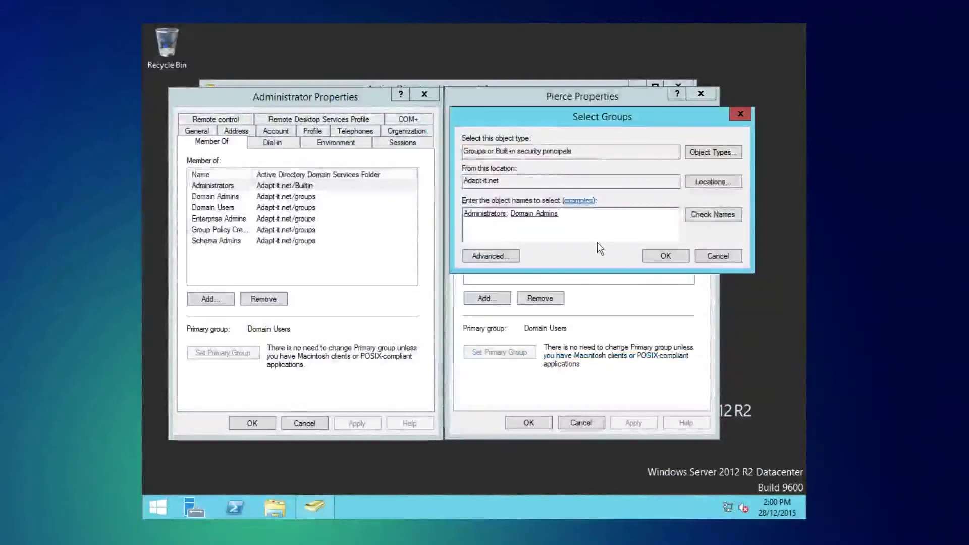
Step: Add Enterprise Admins, Group Policy Creator Owners and Schema Admins, then confirm the group selection
type("; e")
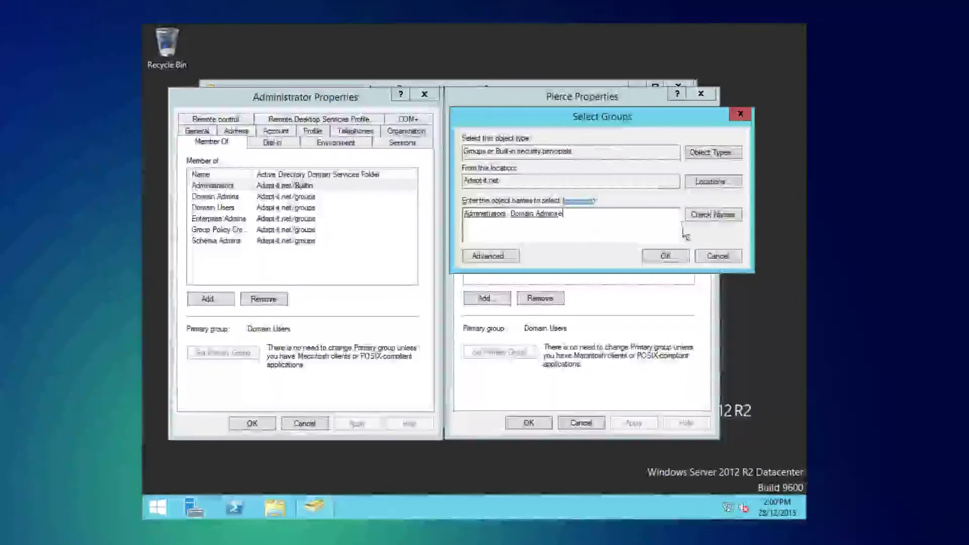
left_click(710, 216)
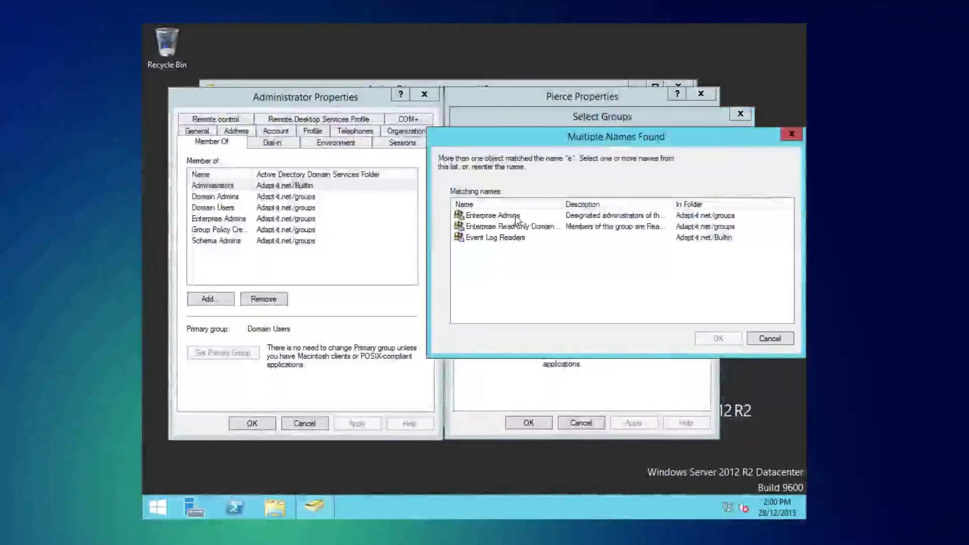
left_click(510, 215)
left_click(718, 338)
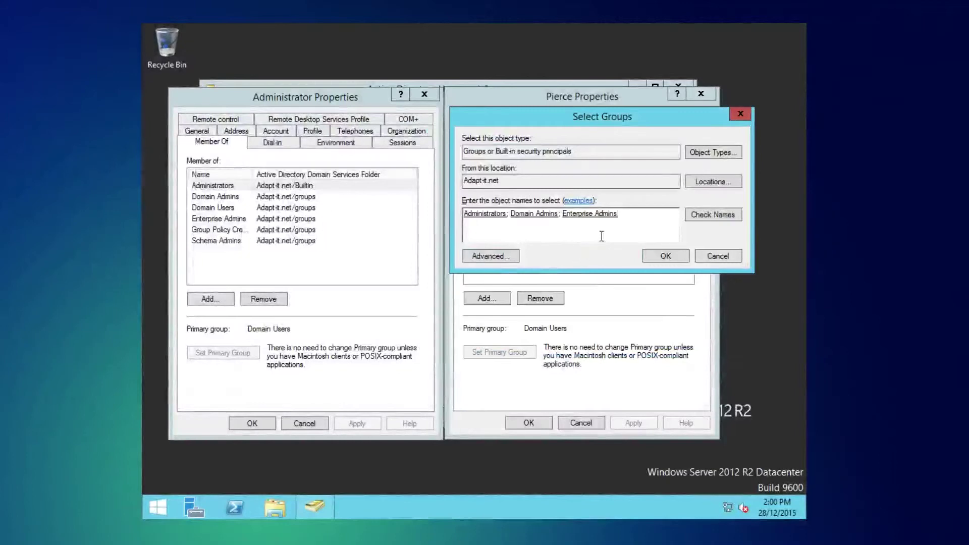
type(";")
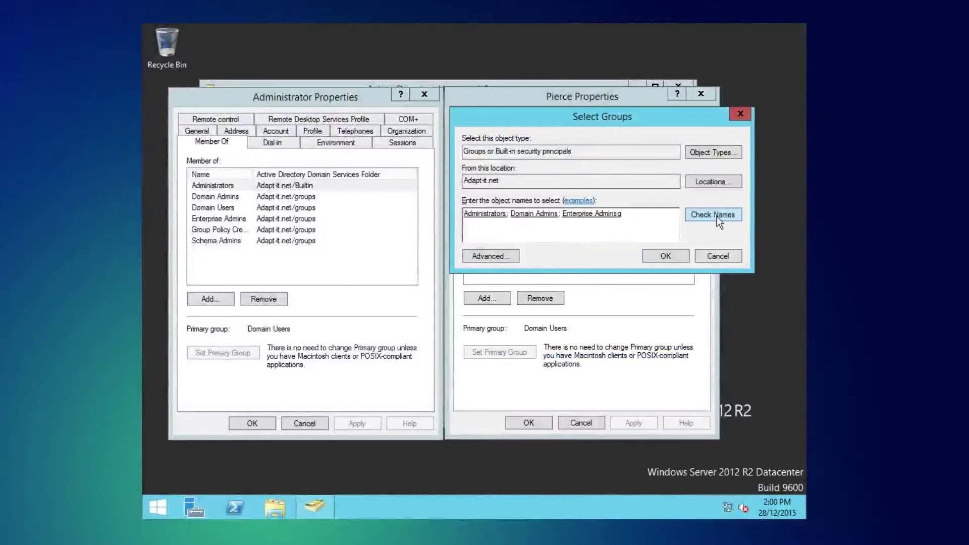
type("g")
left_click(717, 216)
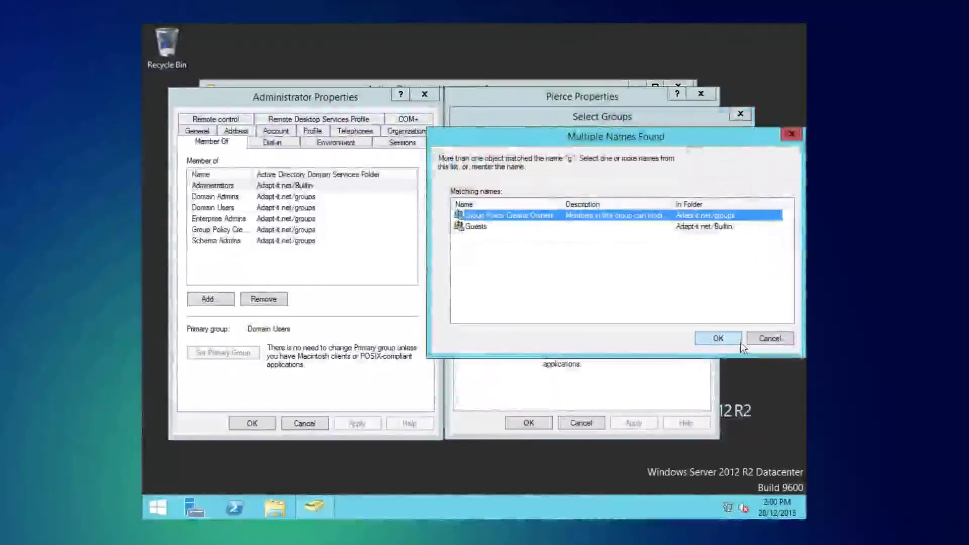
left_click(715, 338)
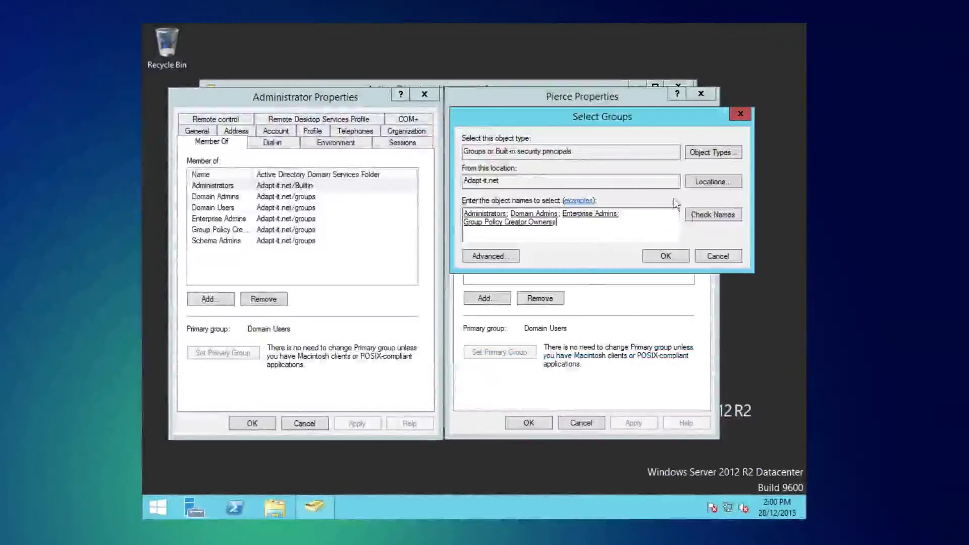
type(";s")
left_click(717, 219)
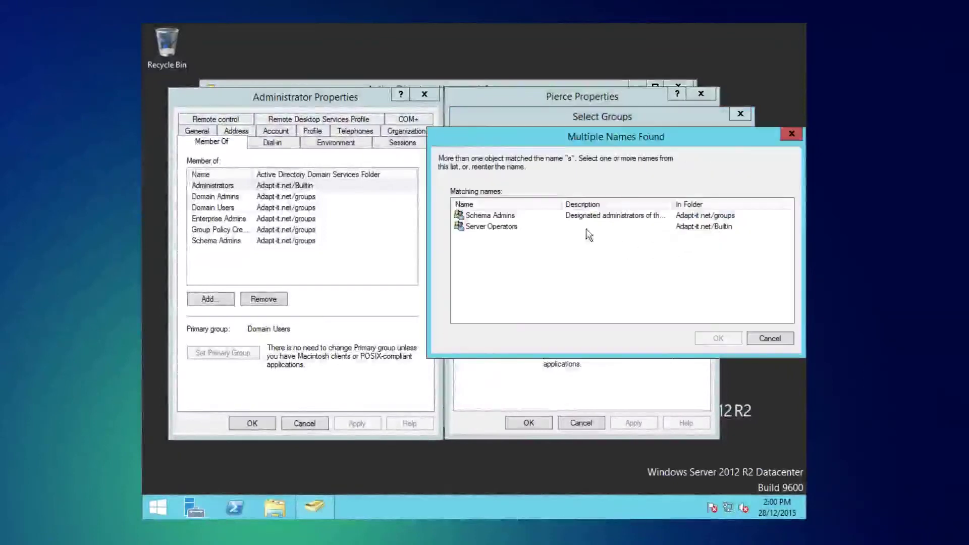
left_click(522, 217)
left_click(718, 338)
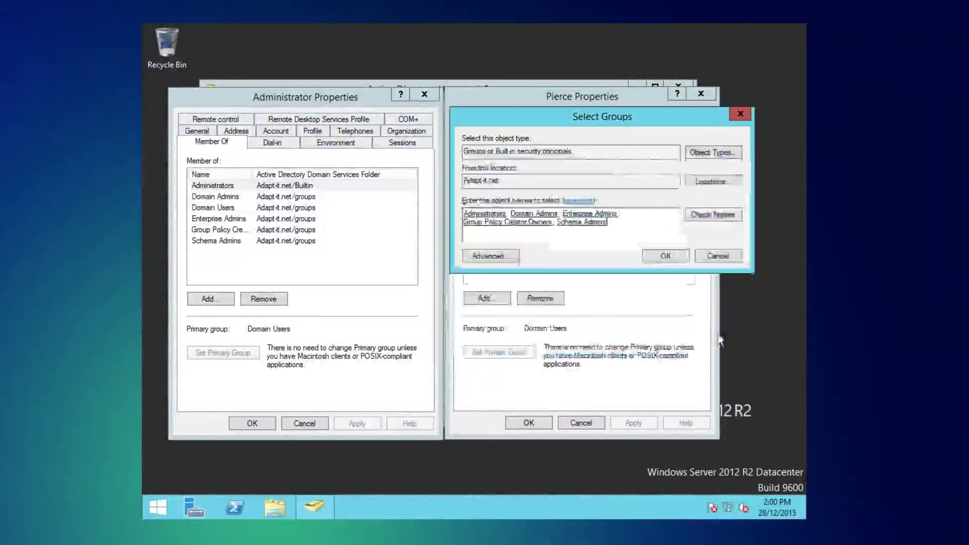
left_click(667, 255)
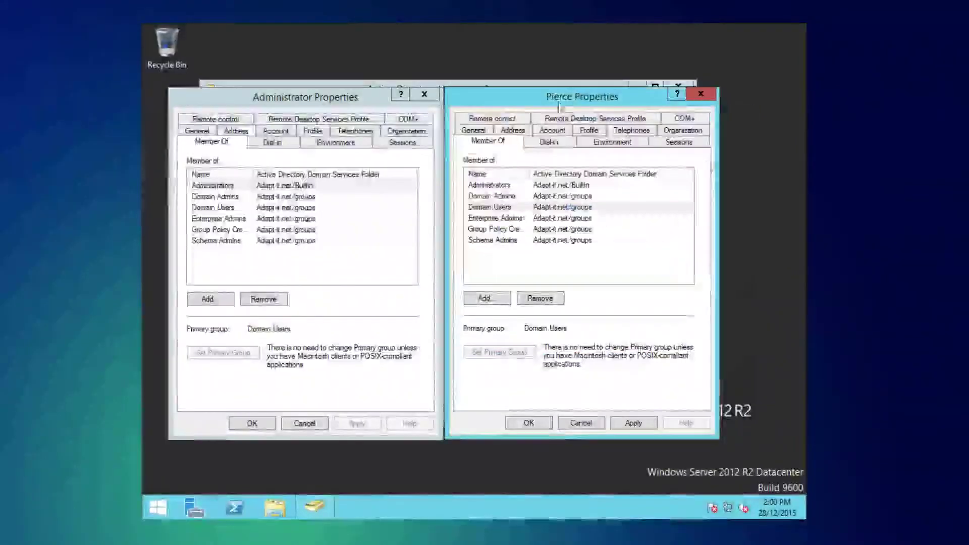
Step: Save the new memberships, close both Properties dialogs, and exit Active Directory Users and Computers
left_click_drag(355, 247, 412, 182)
left_click(541, 423)
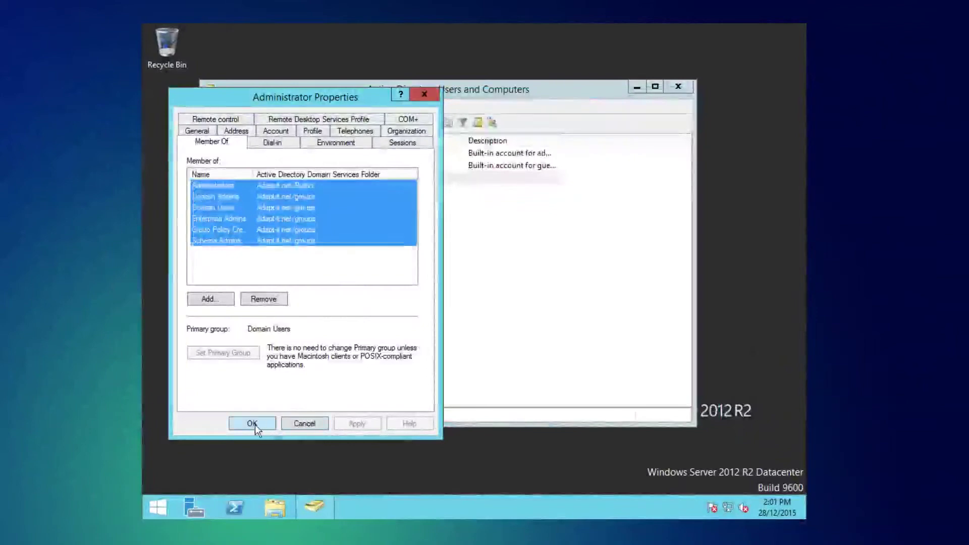
left_click(253, 422)
left_click(687, 86)
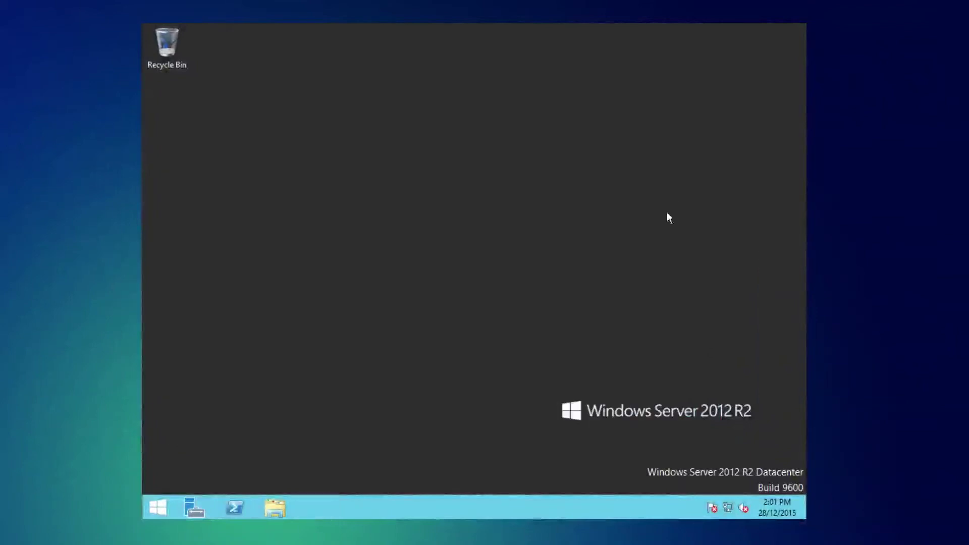
Step: Sign out of the Administrator session from the Start screen account menu
left_click(161, 497)
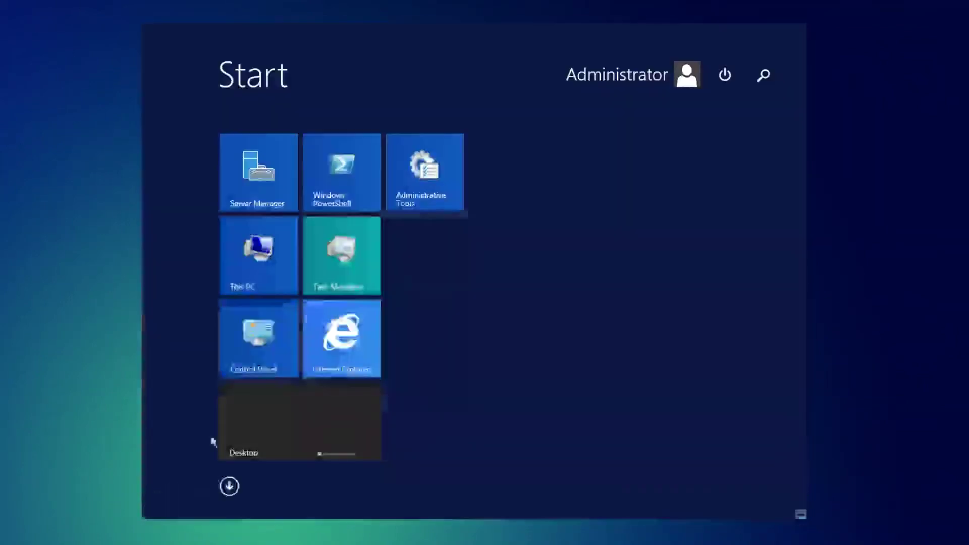
left_click(725, 74)
left_click(627, 84)
left_click(631, 80)
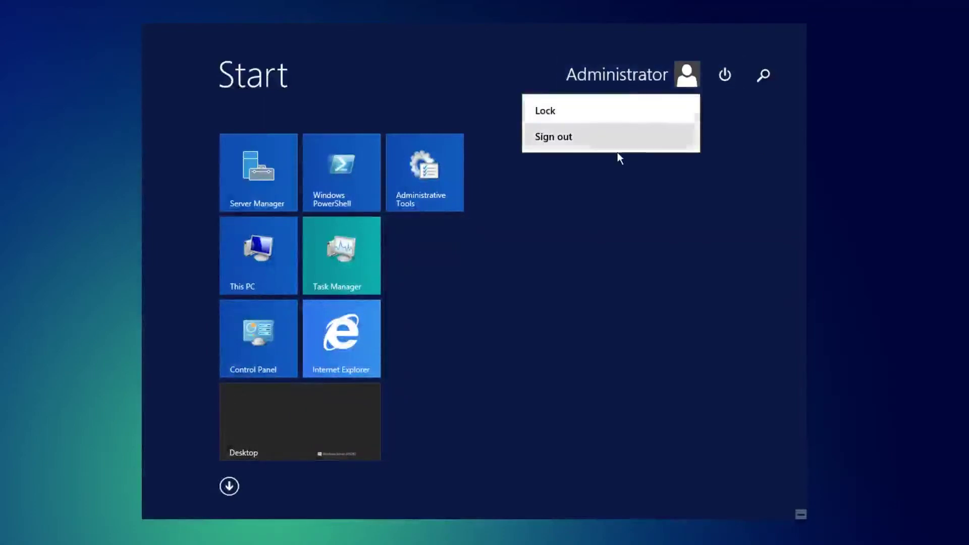
left_click(601, 137)
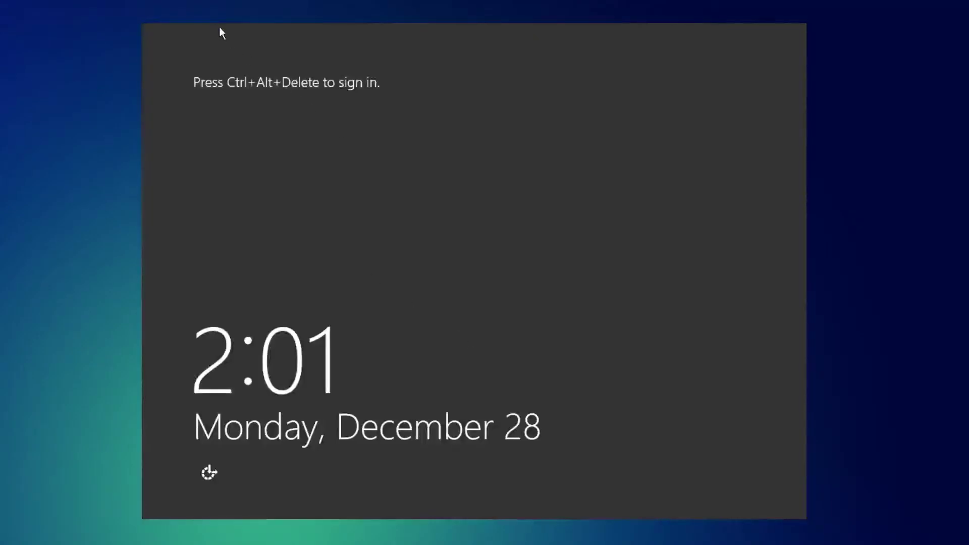
Step: Sign in as the other domain user with their user name and password
key("ctrl+alt+Delete")
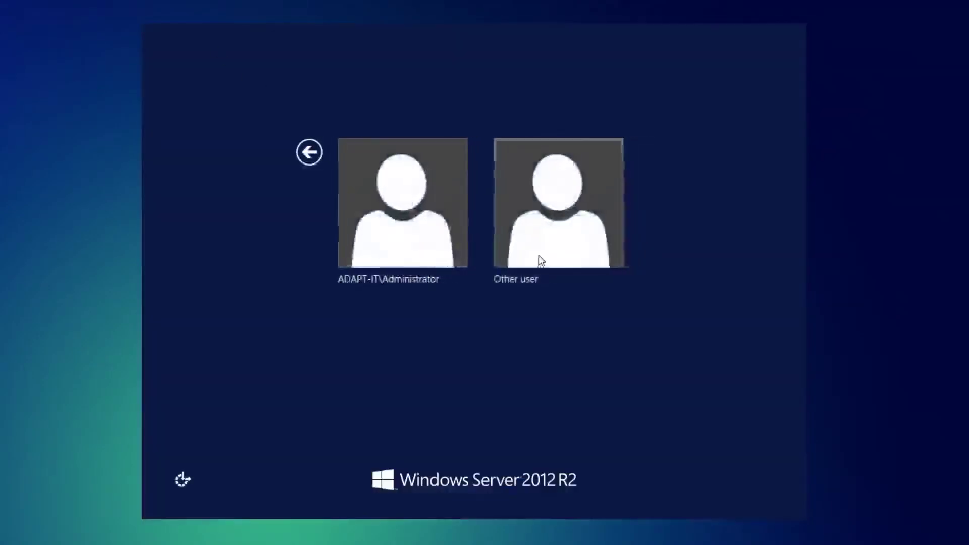
left_click(541, 201)
type("pi")
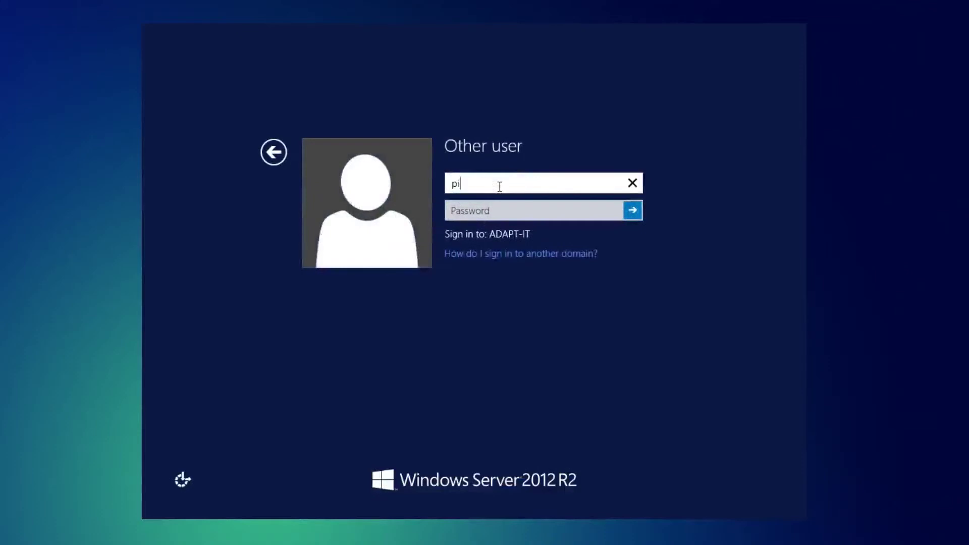
key("BackSpace")
type("pi")
key("Tab")
type("•••••••••••••")
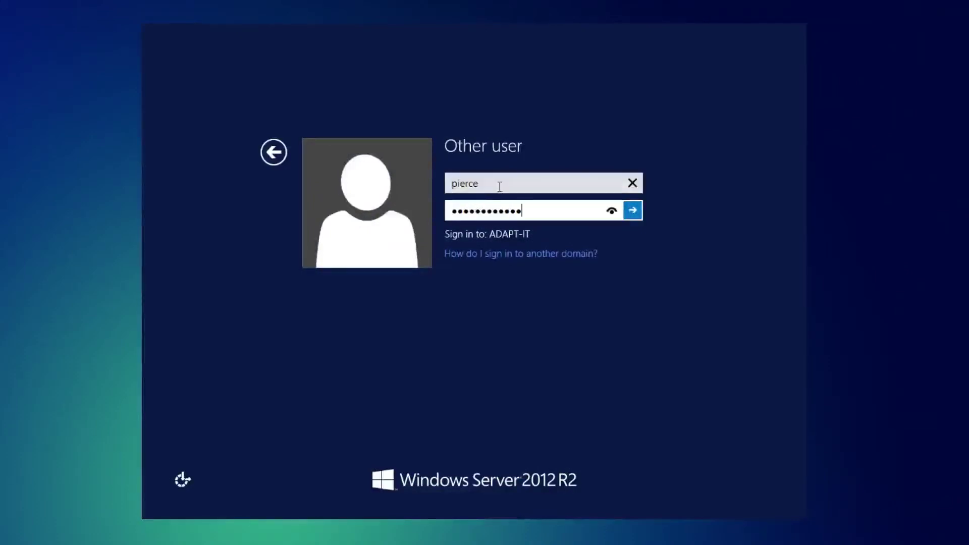
key("Return")
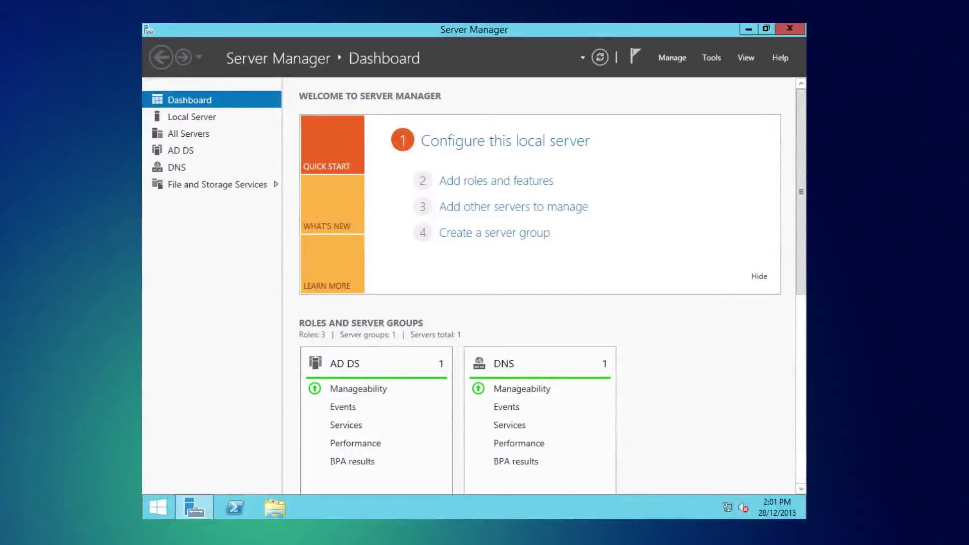
Step: Close Server Manager and launch Active Directory Users and Computers from the Apps list
left_click(748, 29)
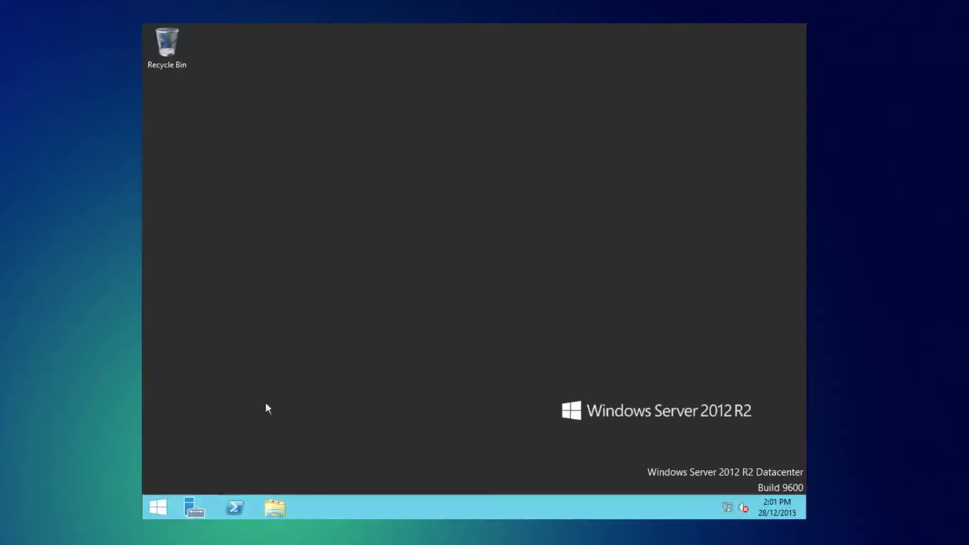
left_click(157, 507)
left_click(229, 487)
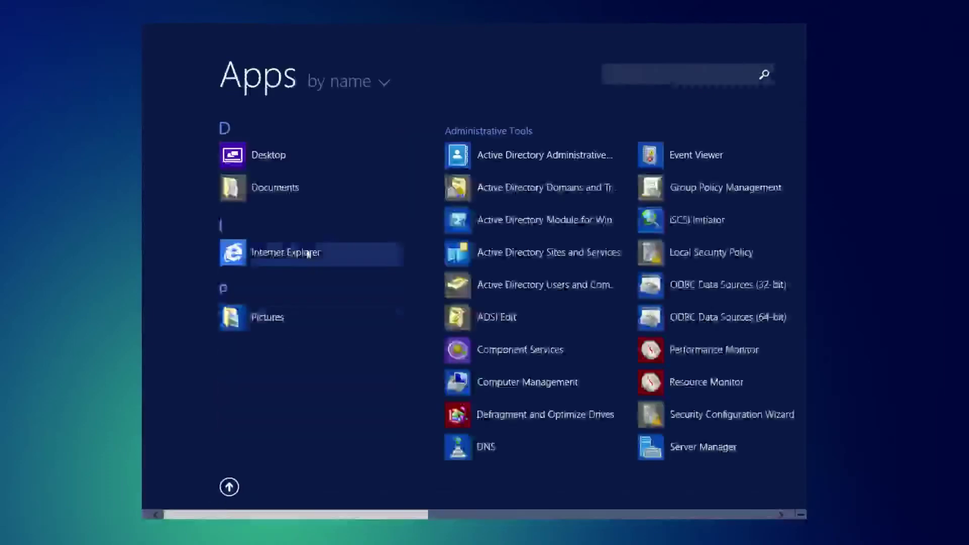
left_click(498, 289)
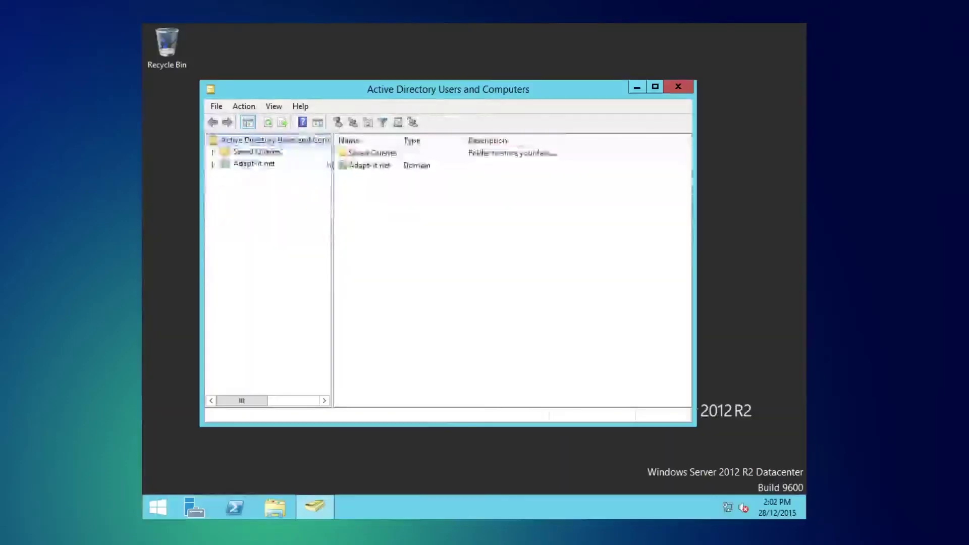
Step: Open the Administrator account's Properties from the Adapt-it.net Users container
left_click(256, 167)
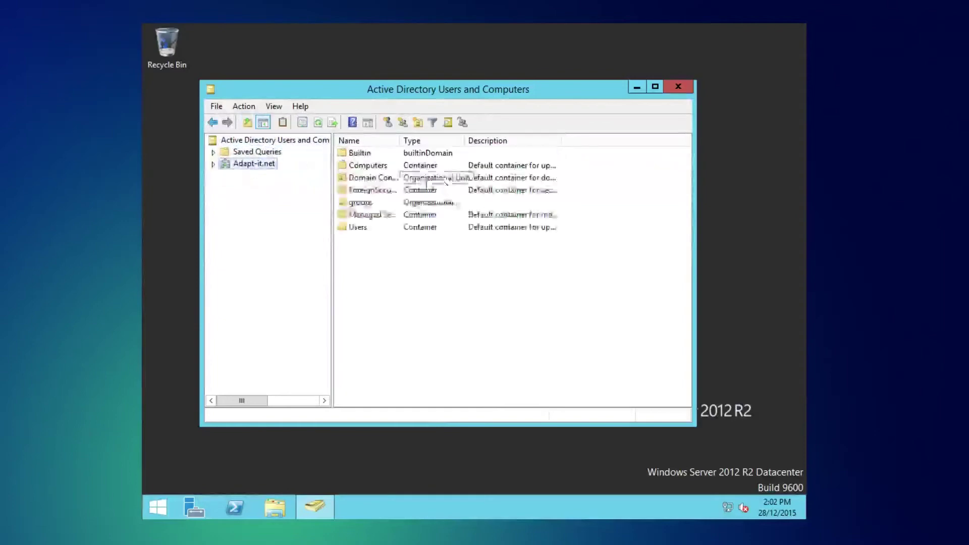
left_click(366, 228)
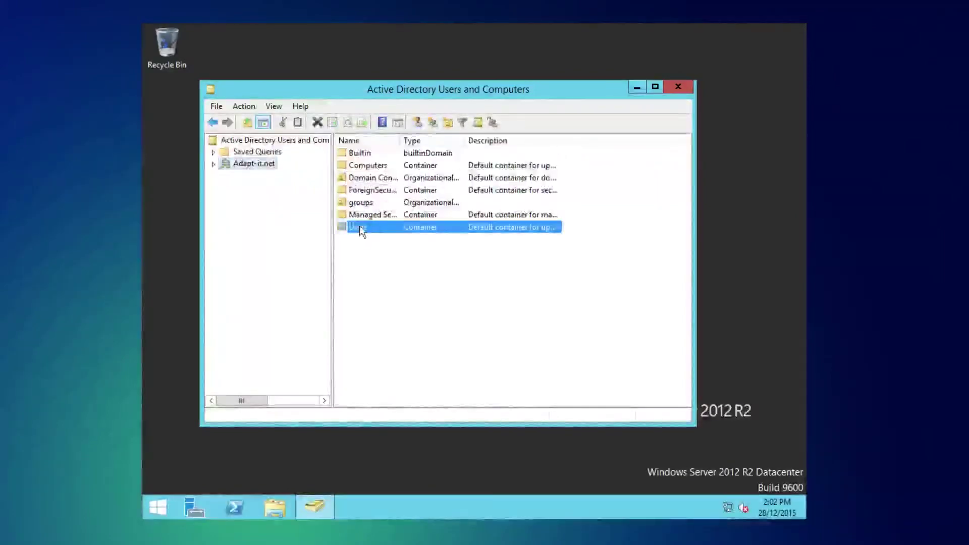
double_click(363, 227)
left_click(423, 153)
right_click(422, 156)
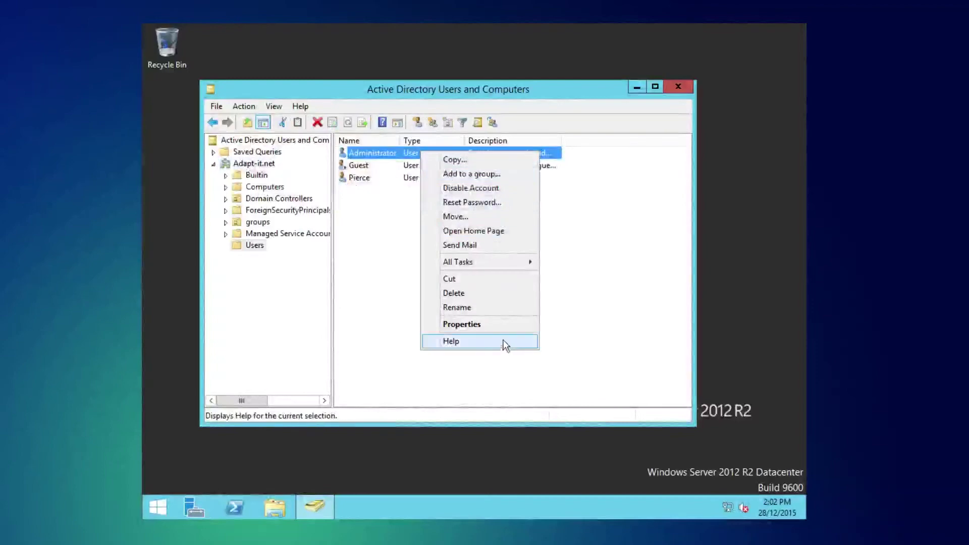
left_click(494, 321)
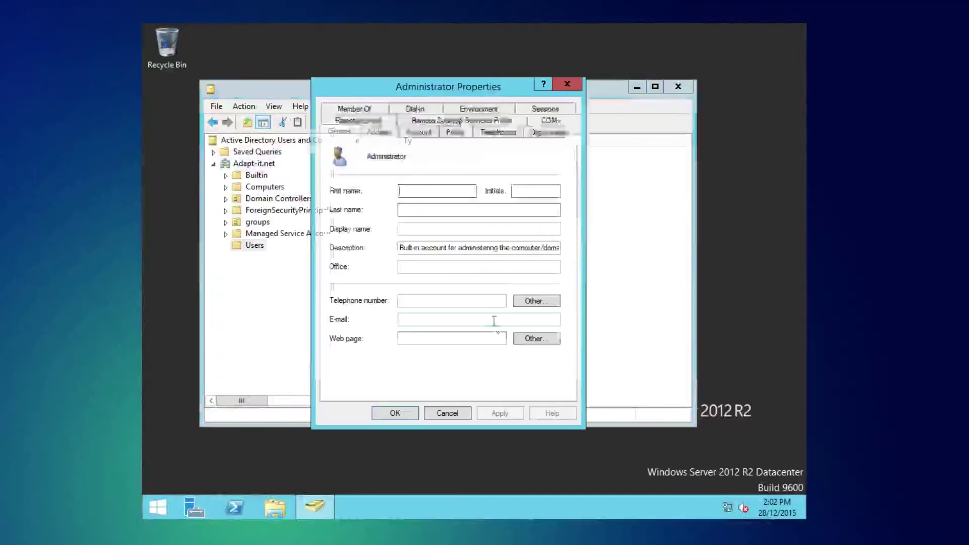
left_click(419, 132)
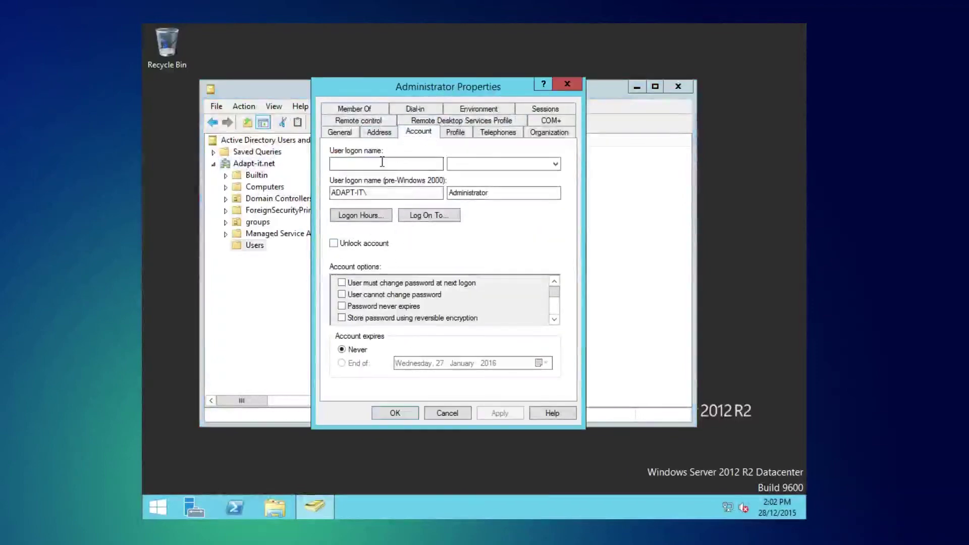
type("admin")
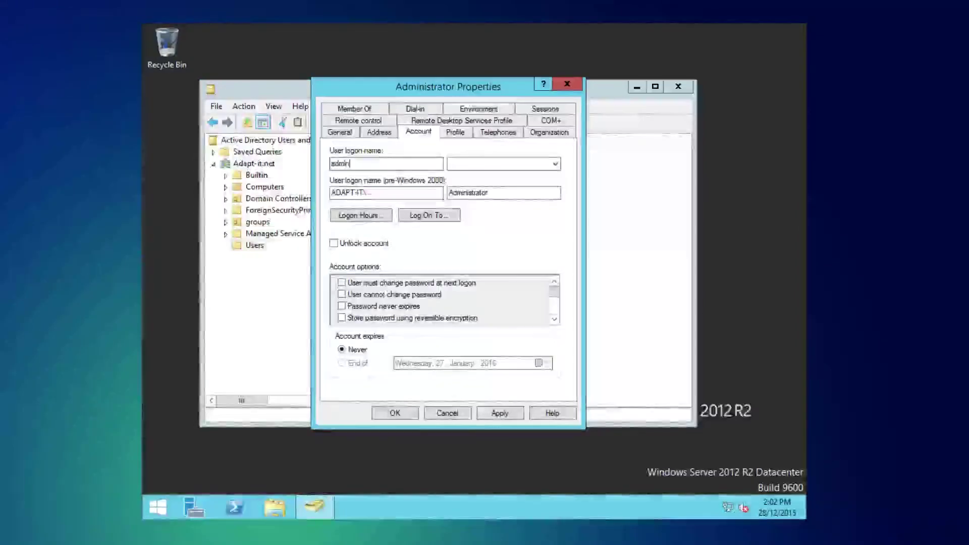
key("Tab")
key("Tab")
key("Tab")
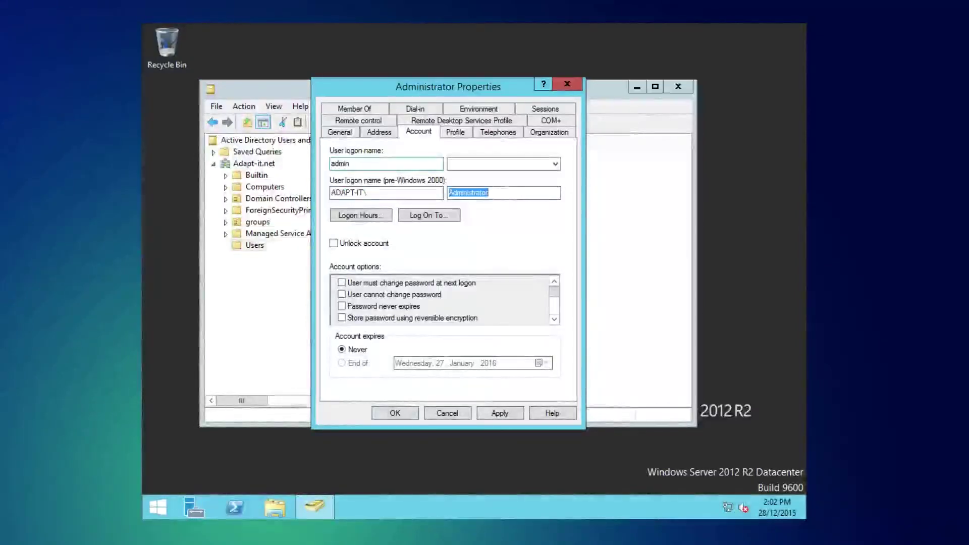
type("admin")
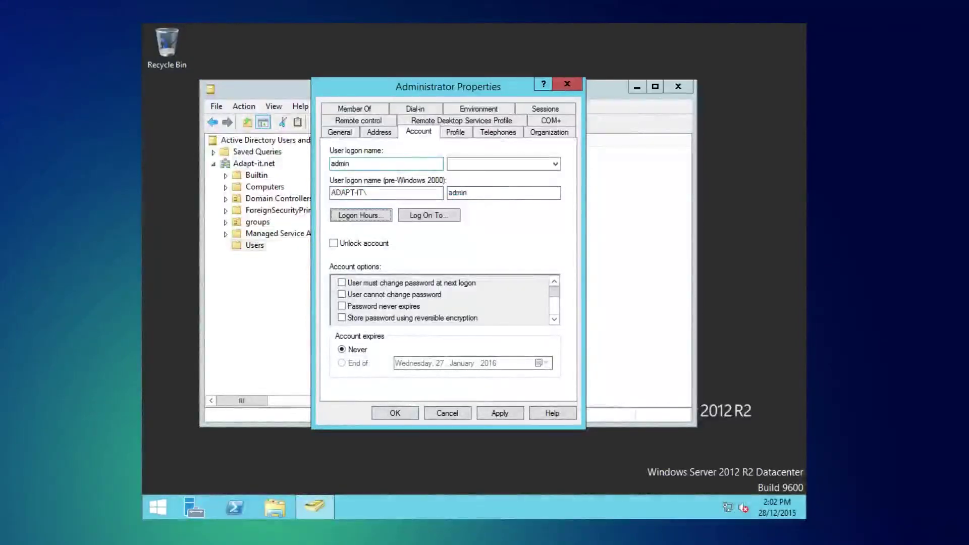
left_click(502, 162)
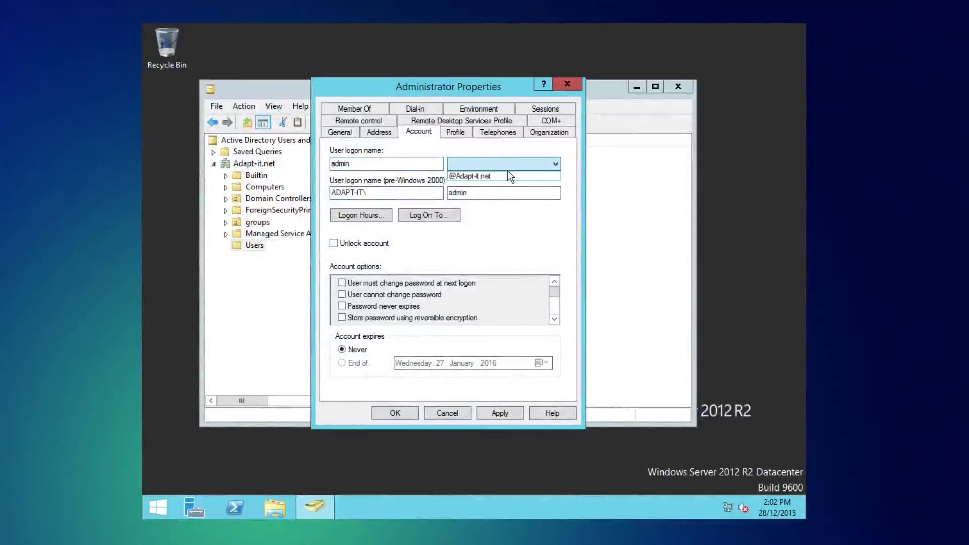
left_click(508, 171)
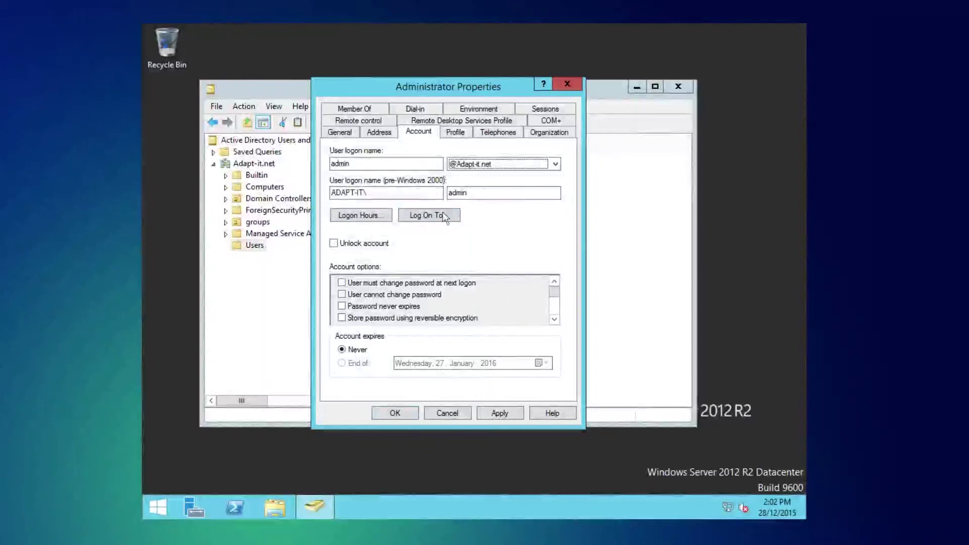
left_click(402, 415)
right_click(398, 159)
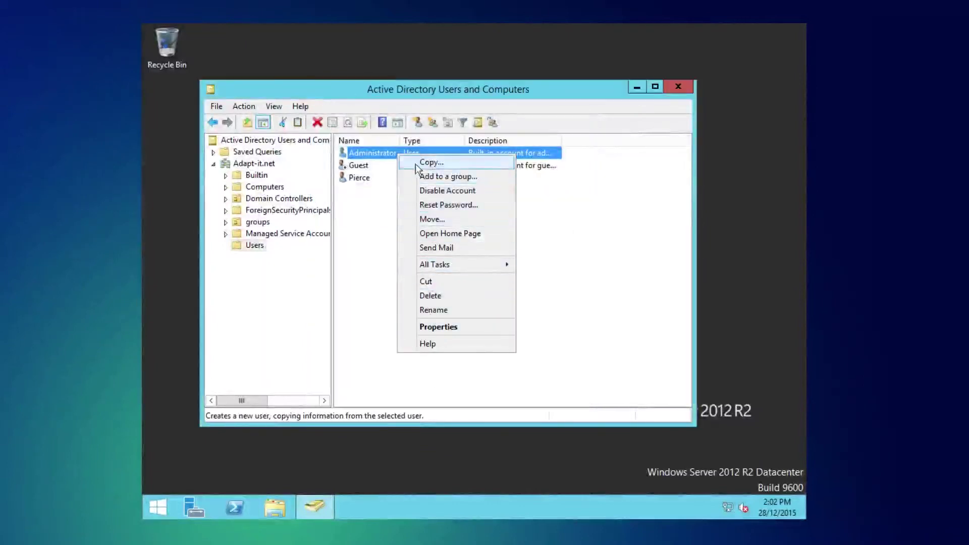
Step: Disable the Administrator account, acknowledge the confirmation, and close Active Directory Users and Computers
left_click(447, 191)
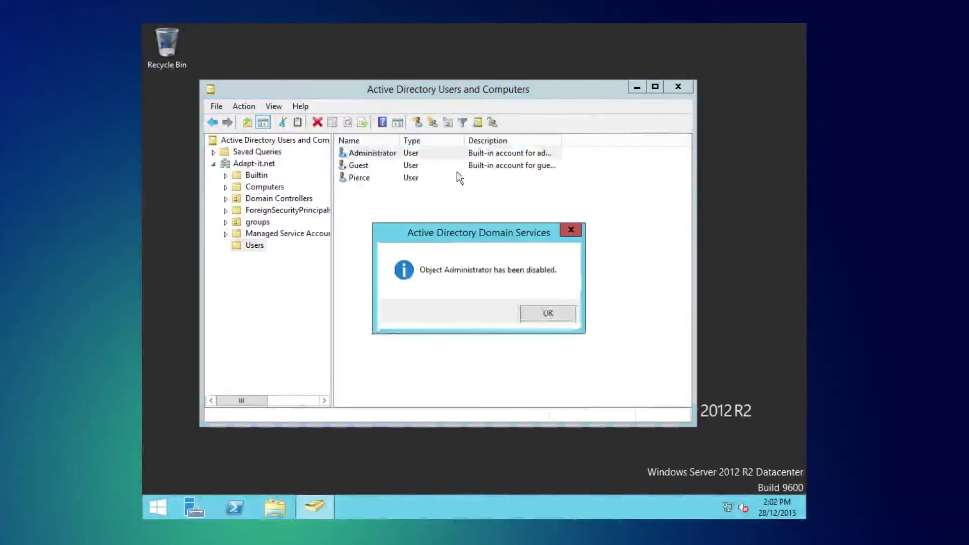
left_click(548, 313)
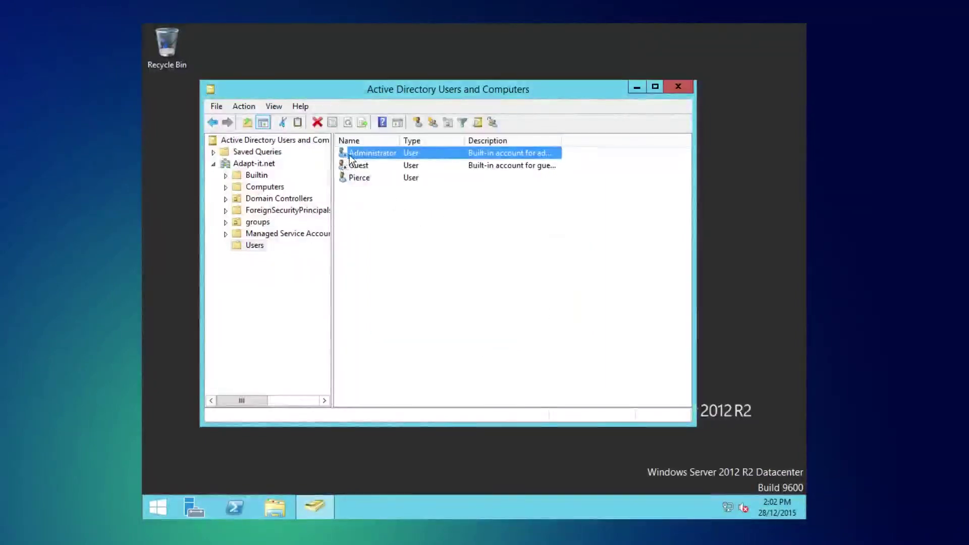
left_click(464, 317)
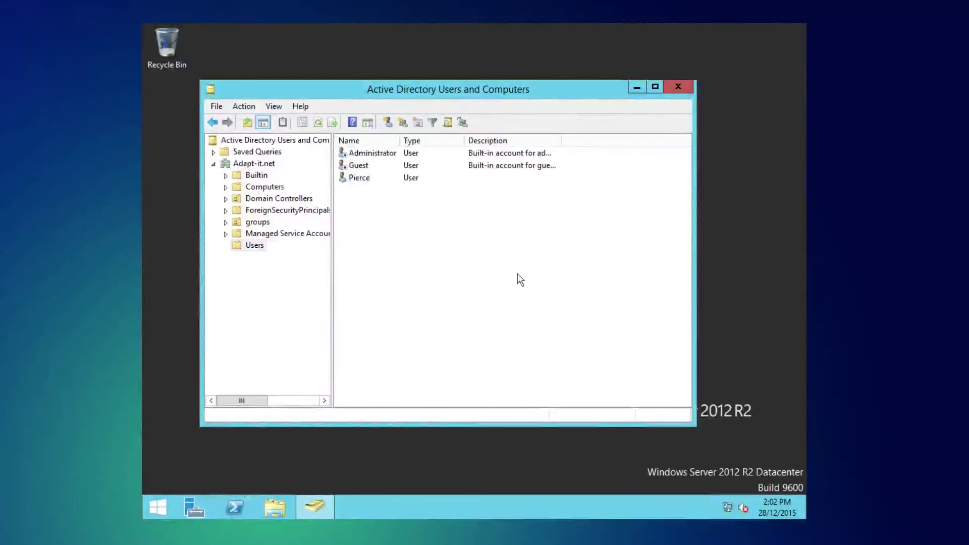
left_click(677, 88)
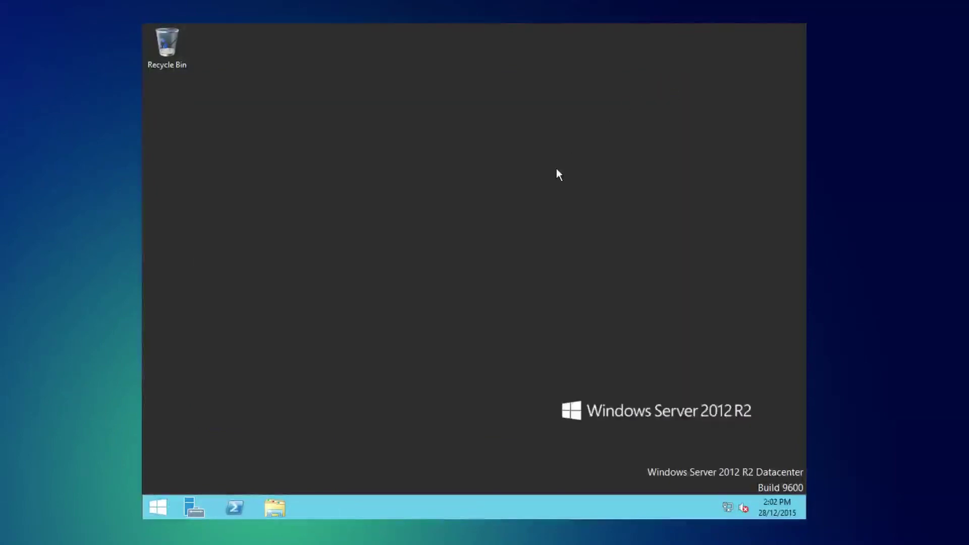